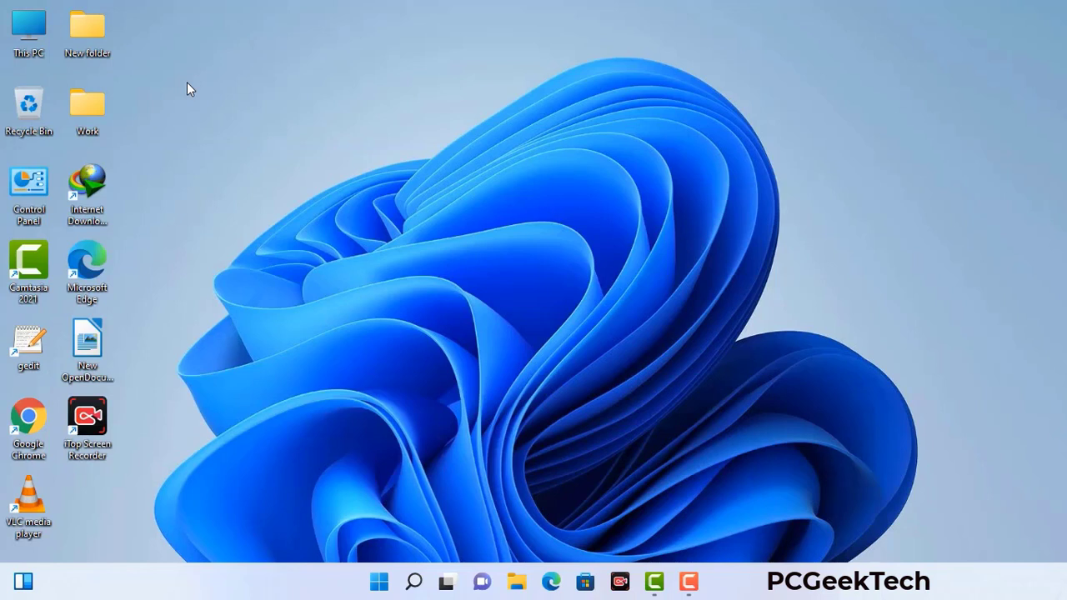
Launch System Configuration by running msconfig from the Run box.
{"action": "key", "text": "super+r"}
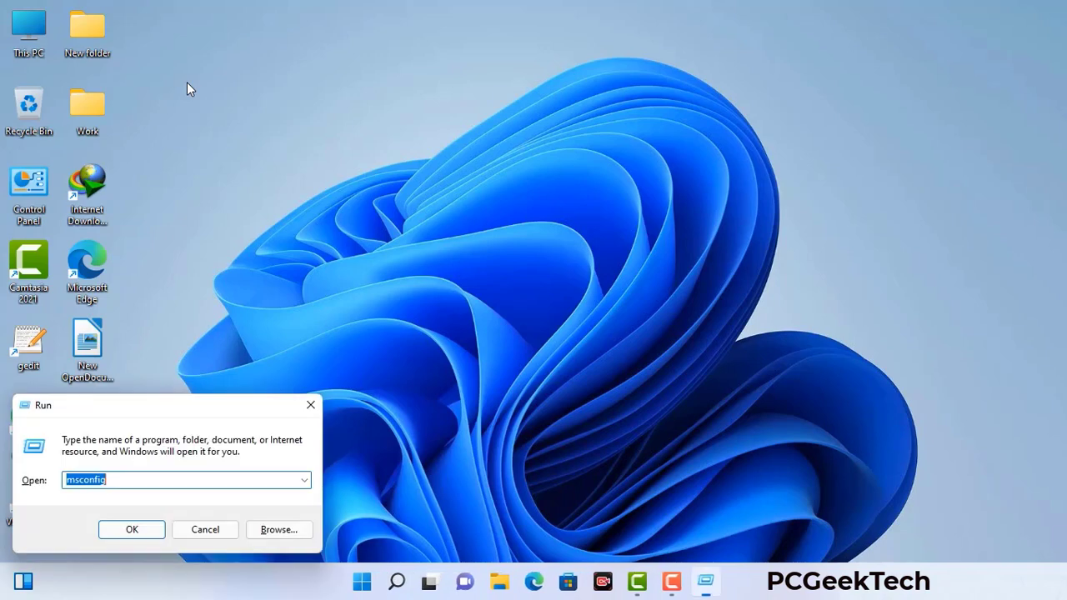
{"action": "left_click_drag", "start_coordinate": [178, 405], "coordinate": [469, 132]}
{"action": "left_click", "coordinate": [424, 209]}
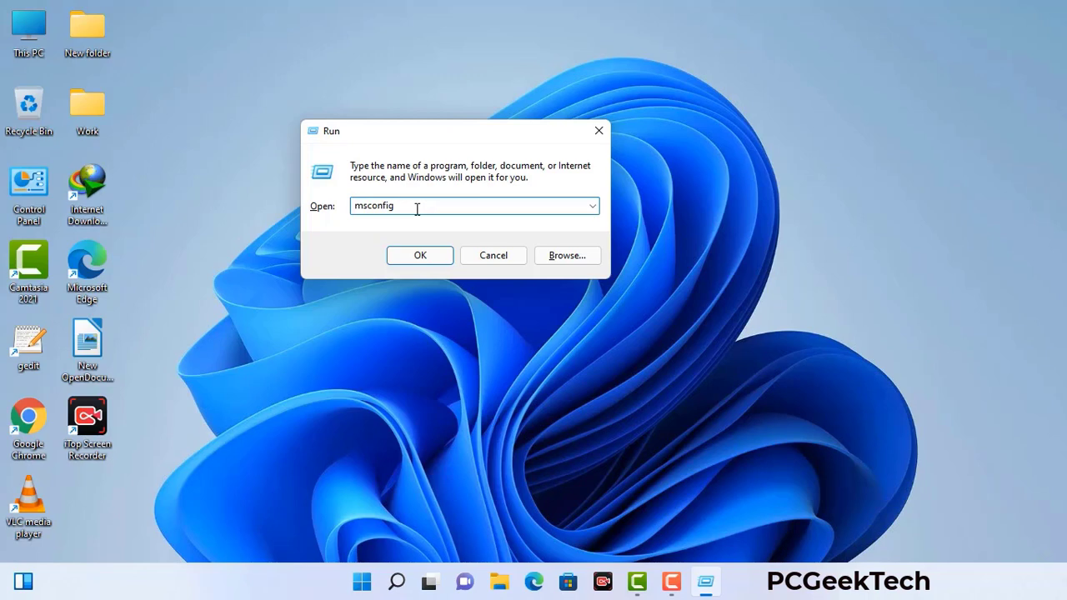
{"action": "left_click", "coordinate": [412, 260]}
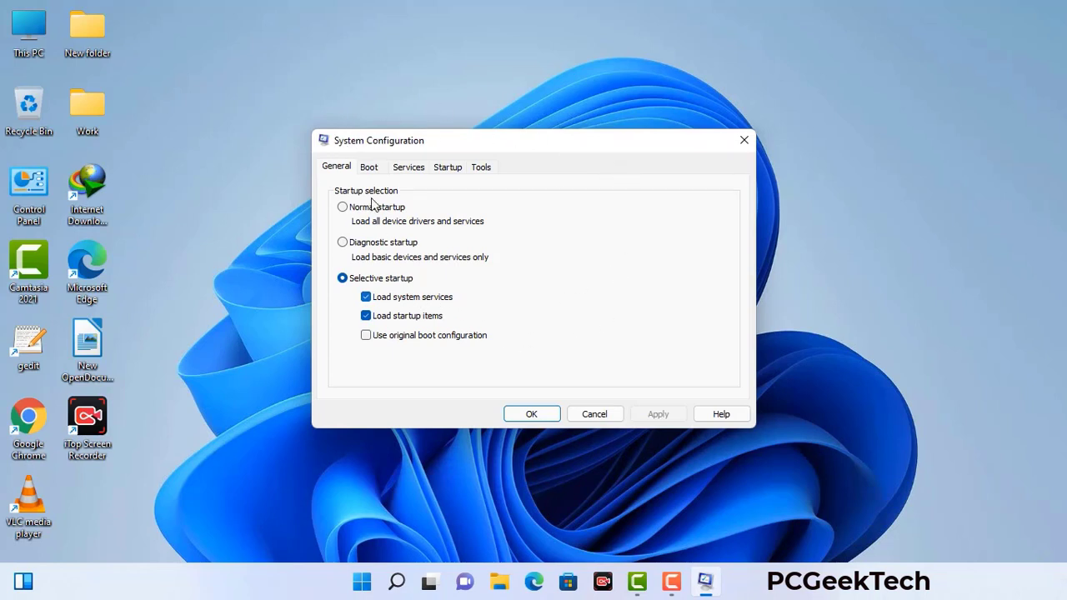
Enable Safe boot with the Network option on the Boot tab, apply it, and restart.
{"action": "left_click", "coordinate": [370, 168]}
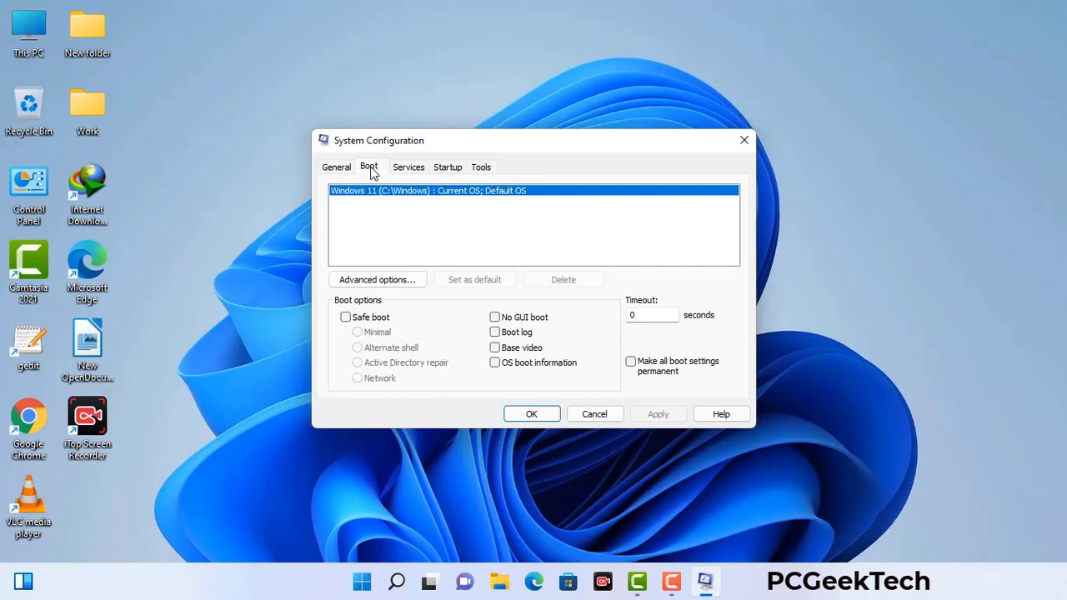
{"action": "left_click", "coordinate": [345, 317]}
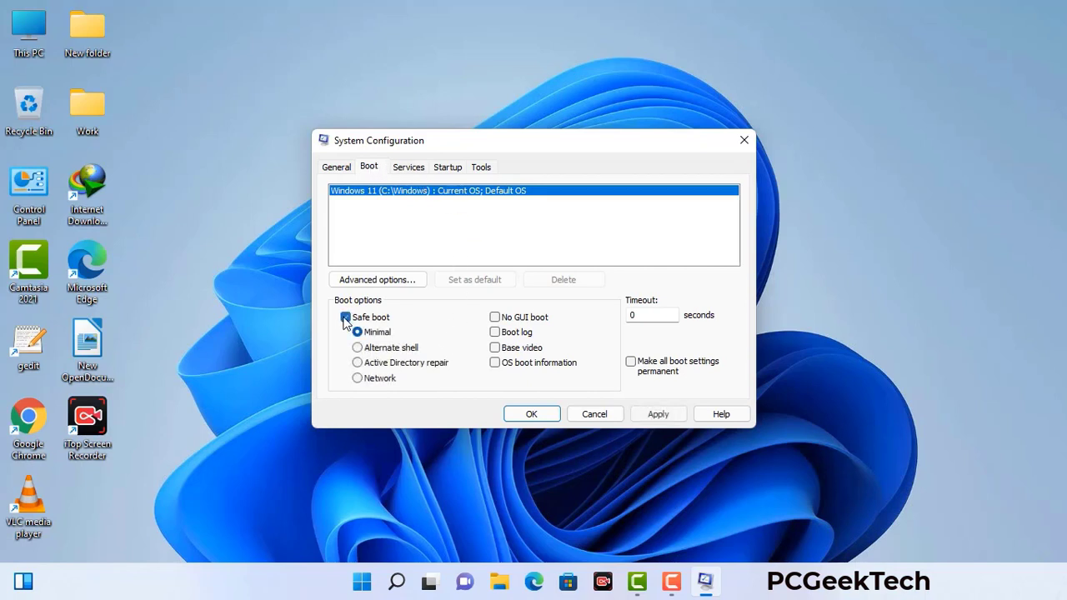
{"action": "left_click", "coordinate": [381, 380]}
{"action": "left_click", "coordinate": [658, 414]}
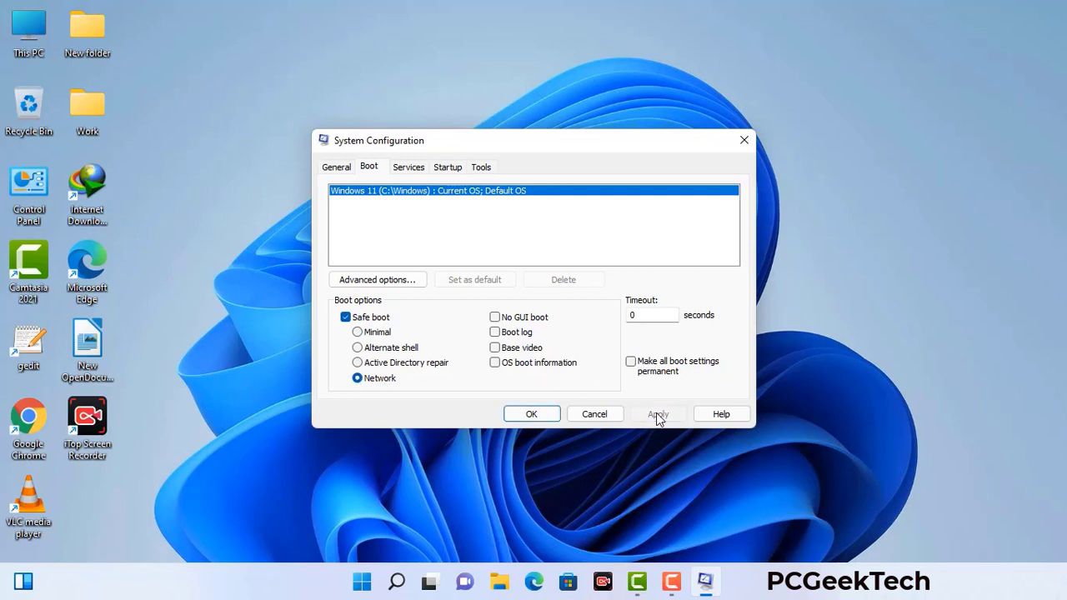
{"action": "left_click", "coordinate": [530, 414]}
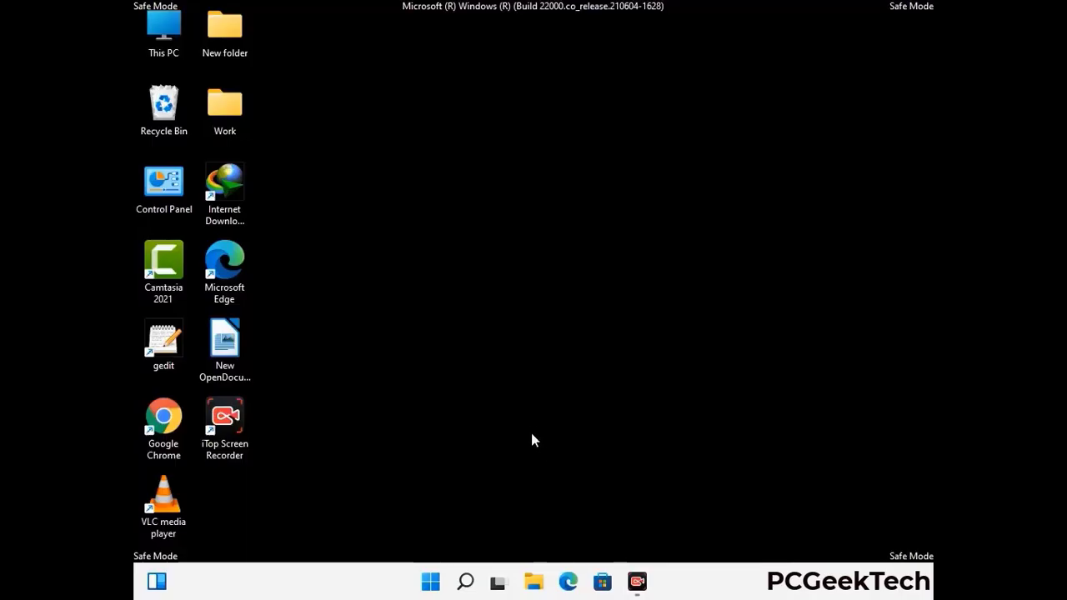
Turn on 'Show hidden files, folders, and drives' in File Explorer Options, then close Control Panel.
{"action": "double_click", "coordinate": [164, 198]}
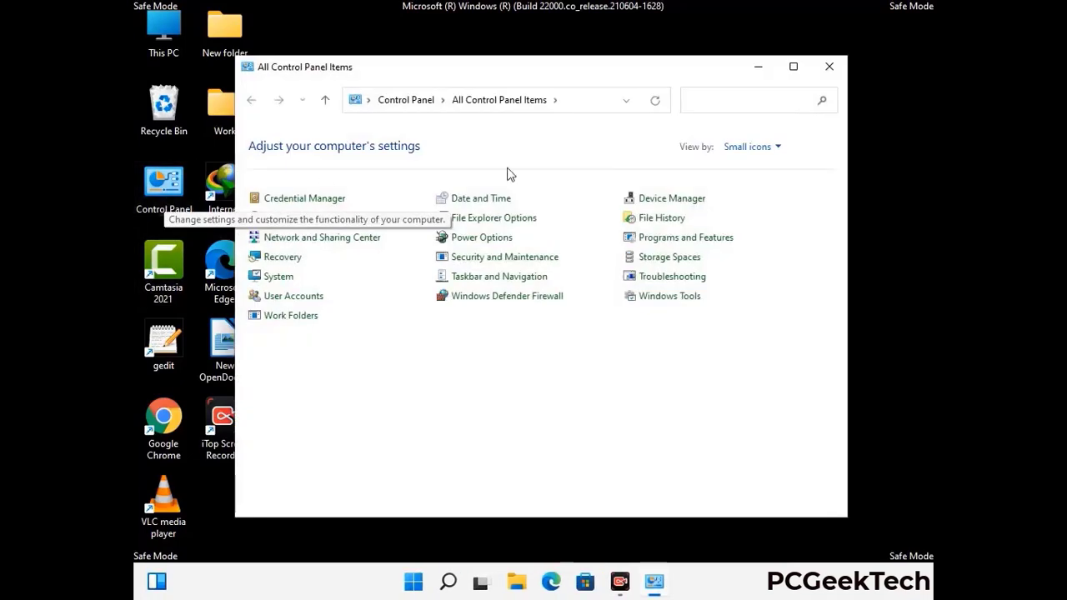
{"action": "left_click", "coordinate": [512, 221]}
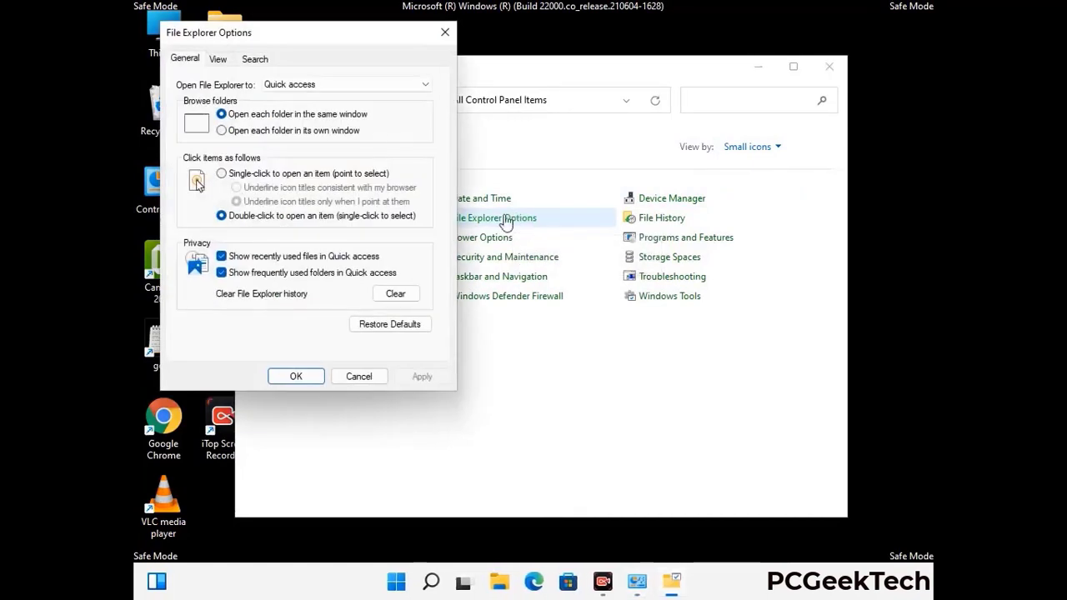
{"action": "left_click", "coordinate": [218, 60]}
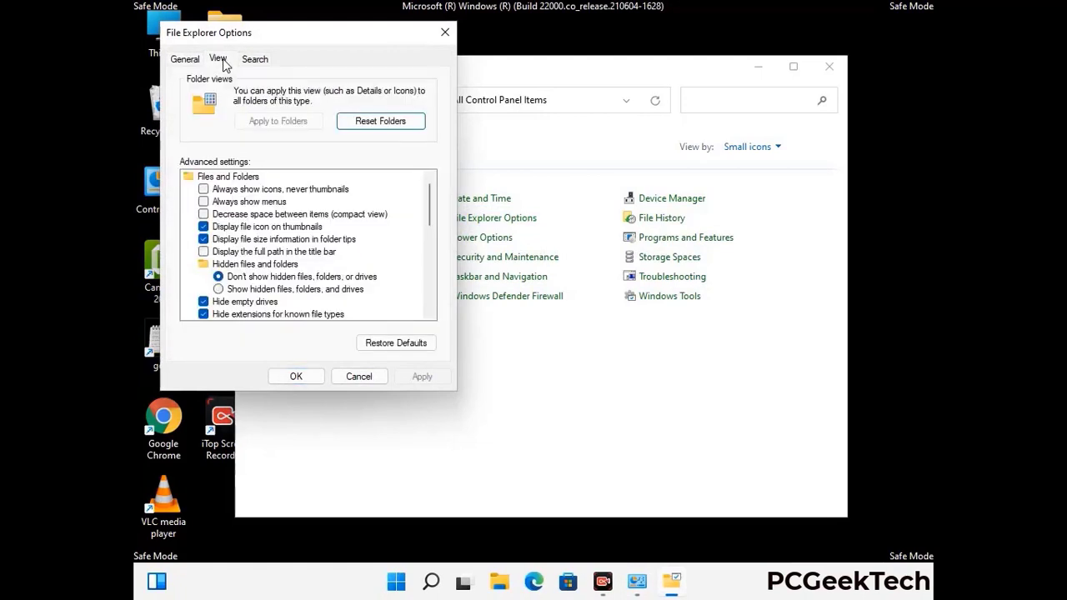
{"action": "left_click", "coordinate": [220, 291]}
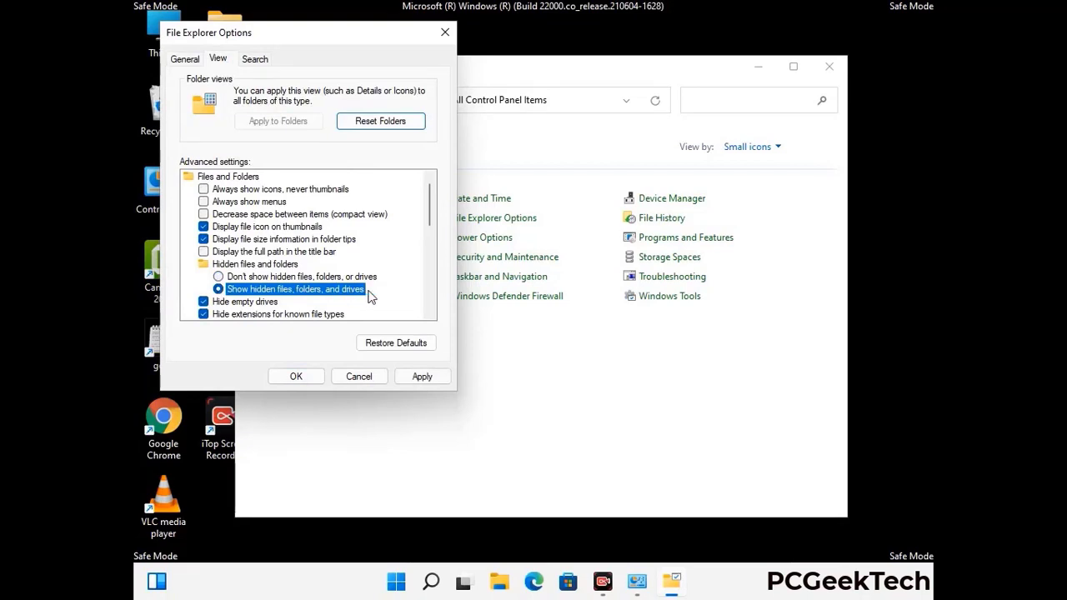
{"action": "left_click", "coordinate": [421, 376]}
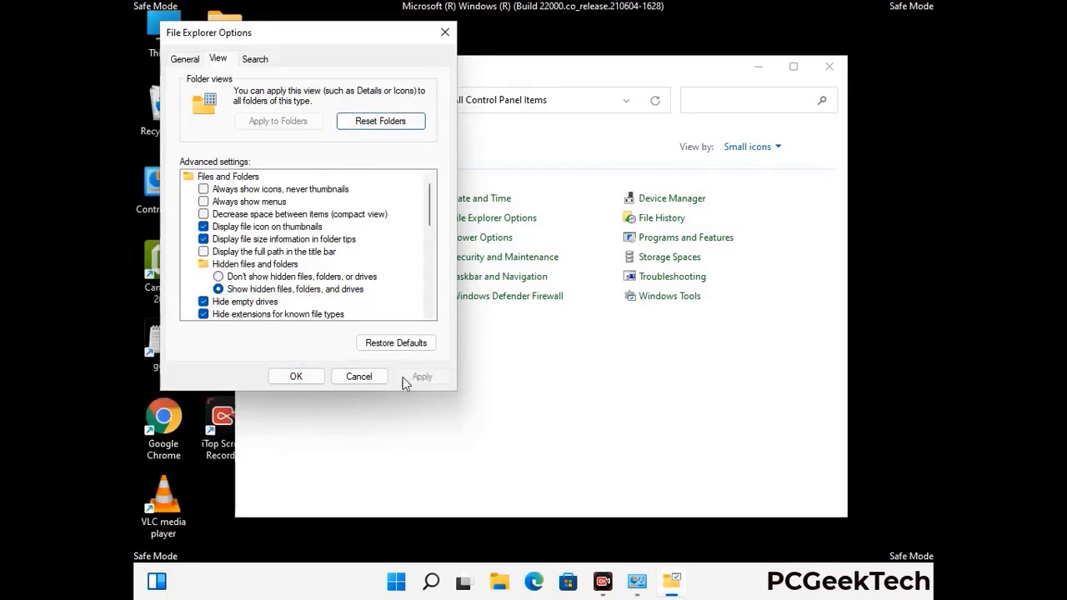
{"action": "left_click", "coordinate": [280, 377]}
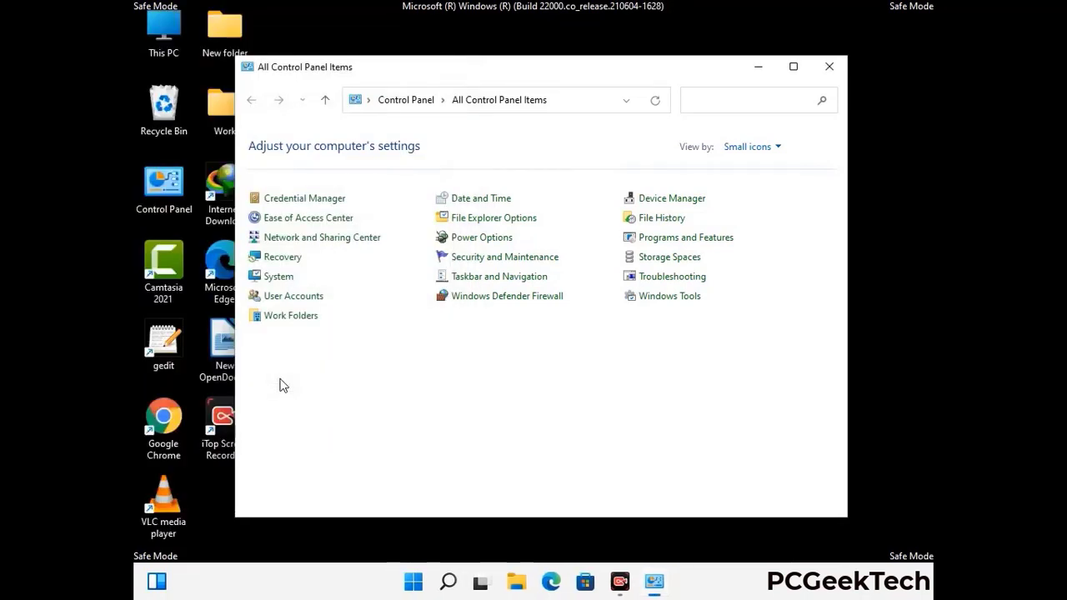
{"action": "left_click", "coordinate": [828, 66]}
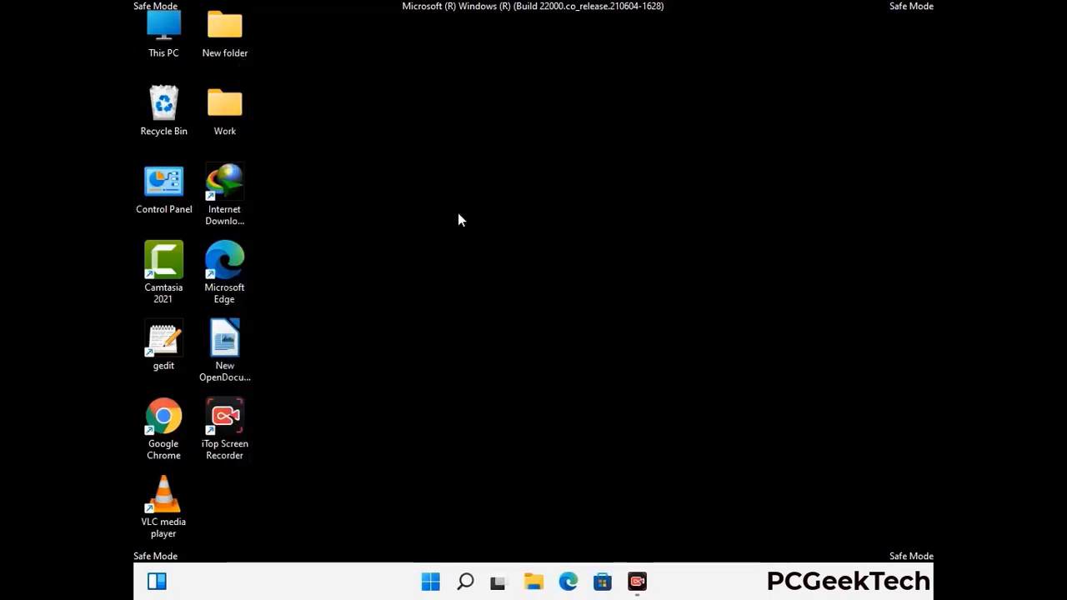
Browse to C:\Windows\System32\drivers\etc and open the hosts file.
{"action": "double_click", "coordinate": [158, 52]}
{"action": "double_click", "coordinate": [467, 365]}
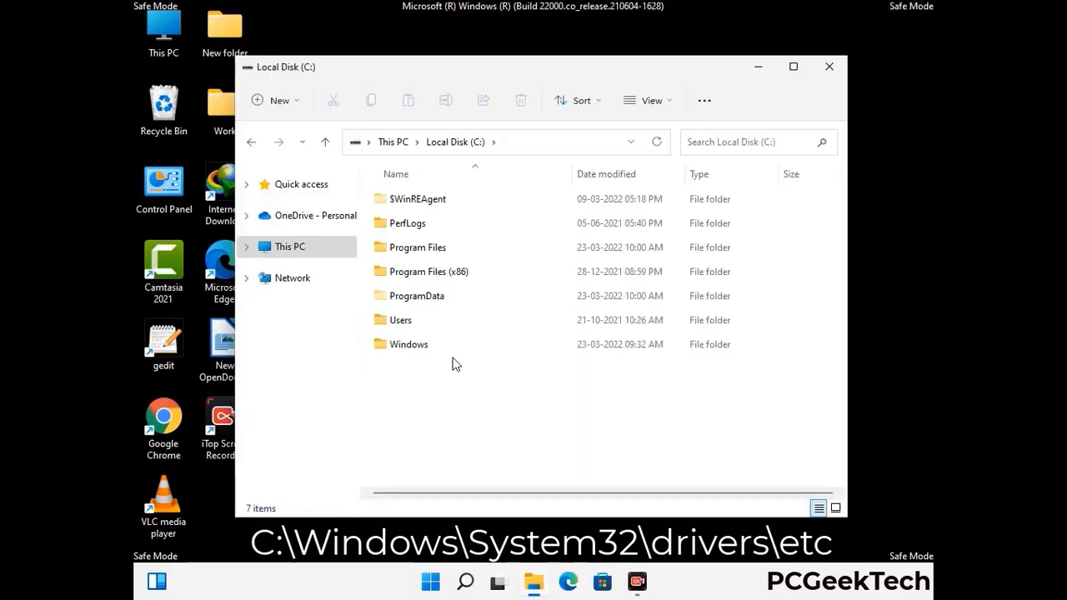
{"action": "double_click", "coordinate": [408, 344]}
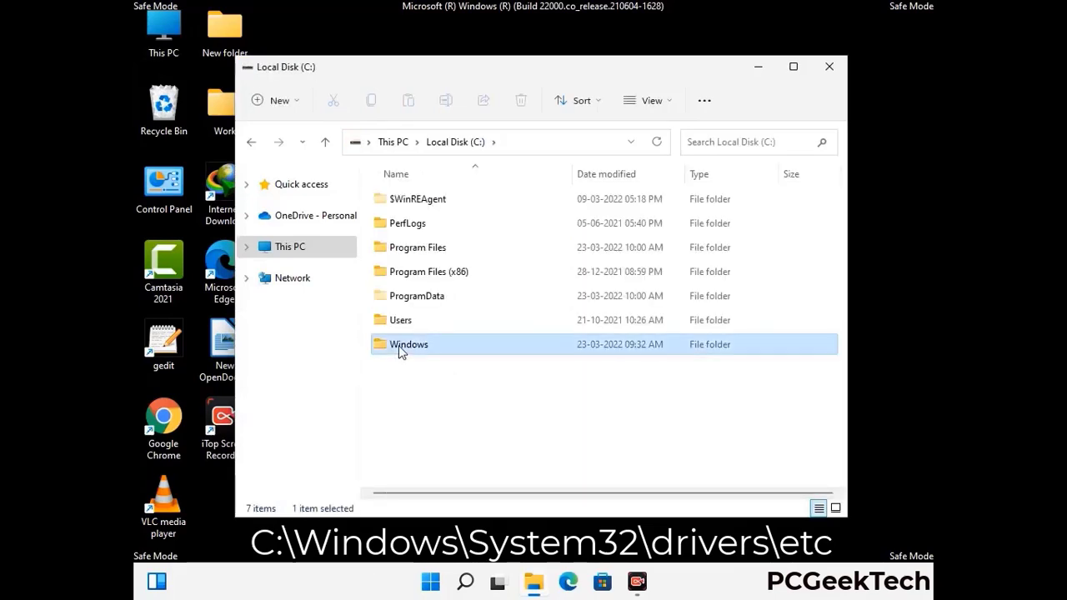
{"action": "scroll", "coordinate": [534, 354], "scroll_direction": "down", "scroll_amount": 5}
{"action": "scroll", "coordinate": [528, 360], "scroll_direction": "down", "scroll_amount": 12}
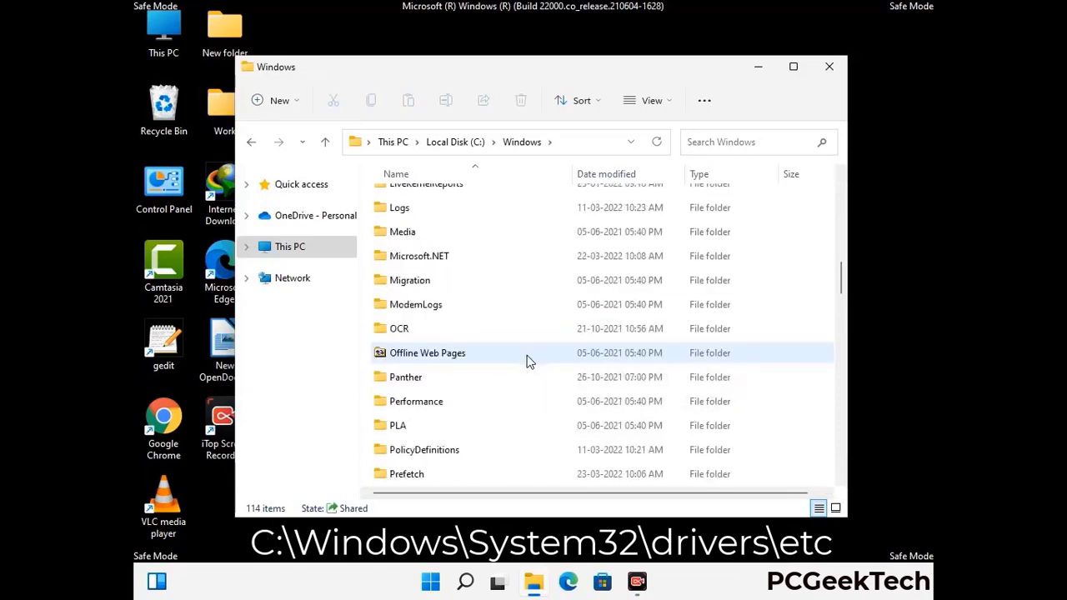
{"action": "scroll", "coordinate": [502, 356], "scroll_direction": "down", "scroll_amount": 2}
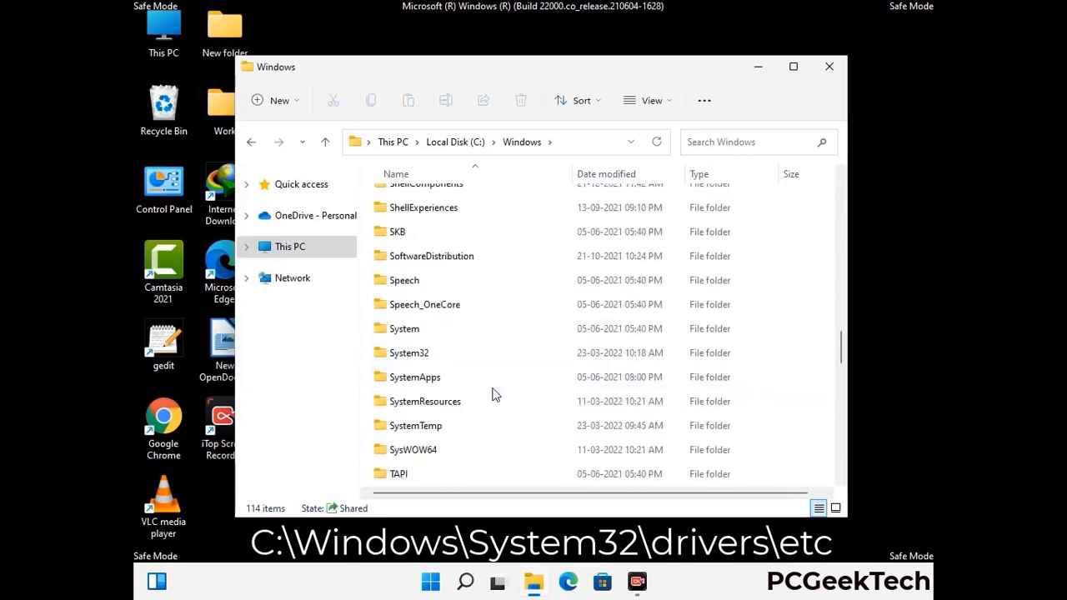
{"action": "double_click", "coordinate": [407, 354]}
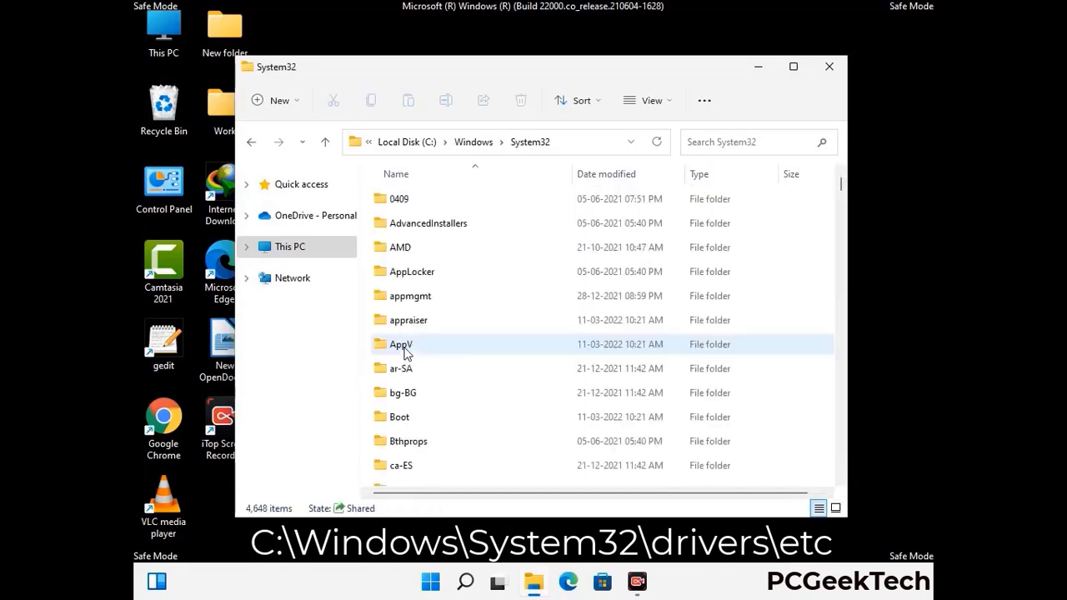
{"action": "scroll", "coordinate": [458, 354], "scroll_direction": "down", "scroll_amount": 5}
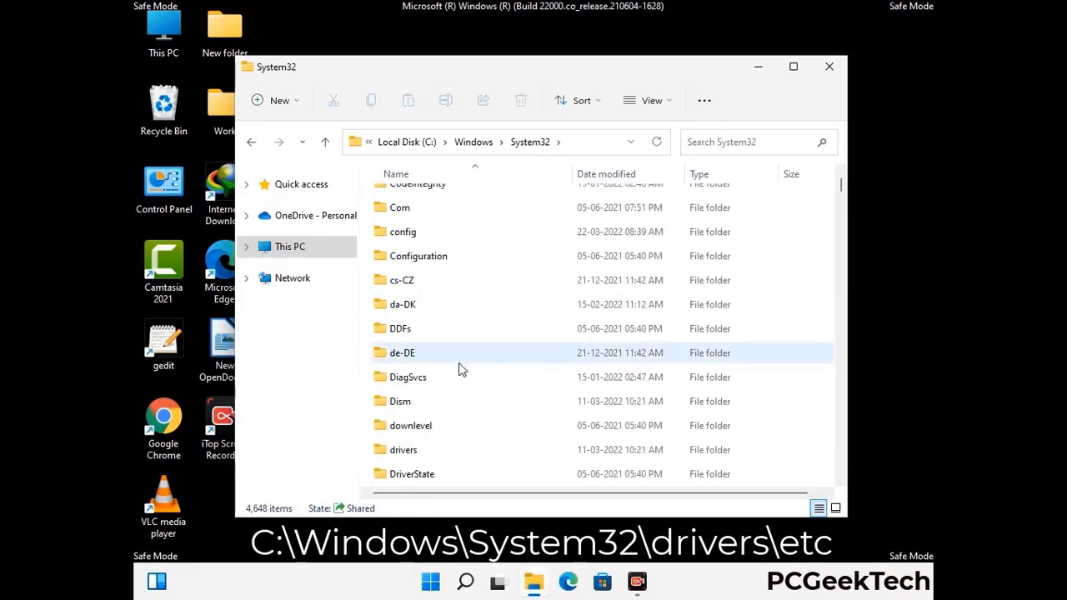
{"action": "double_click", "coordinate": [411, 455]}
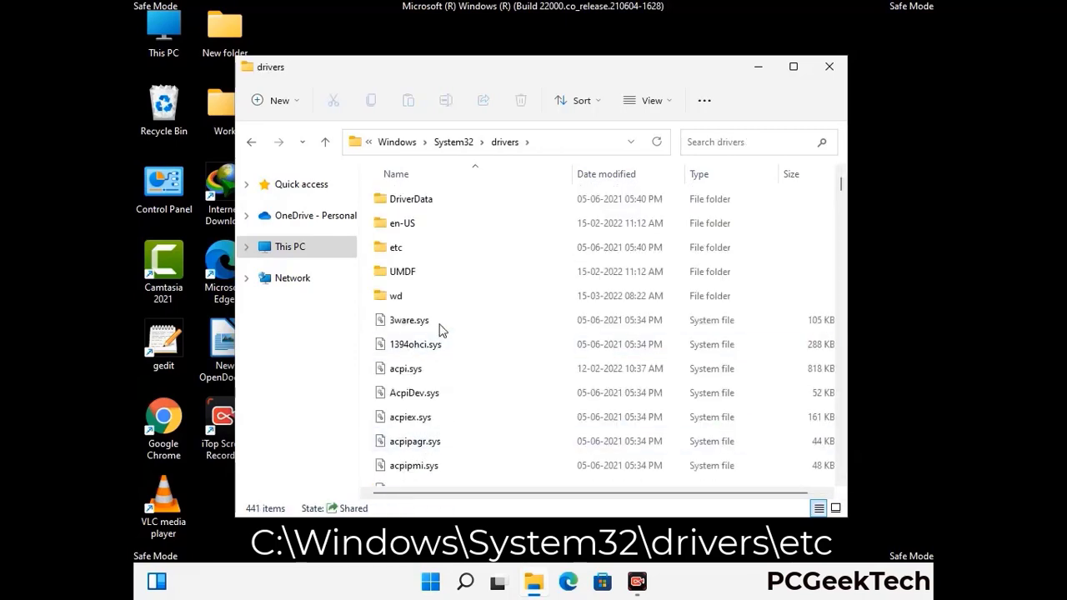
{"action": "double_click", "coordinate": [397, 248]}
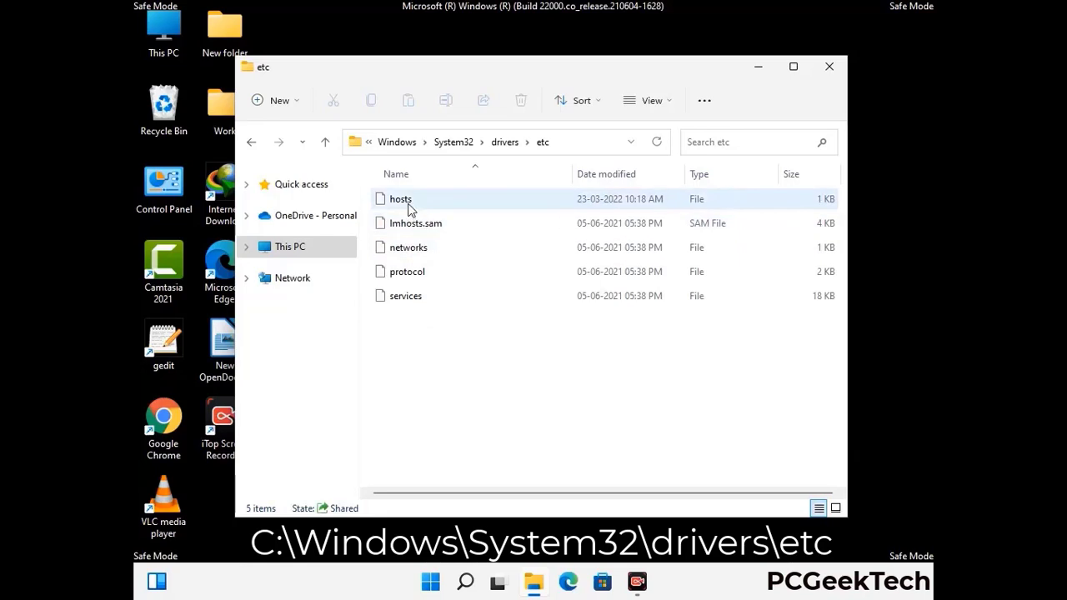
{"action": "left_click", "coordinate": [409, 208]}
{"action": "double_click", "coordinate": [410, 208]}
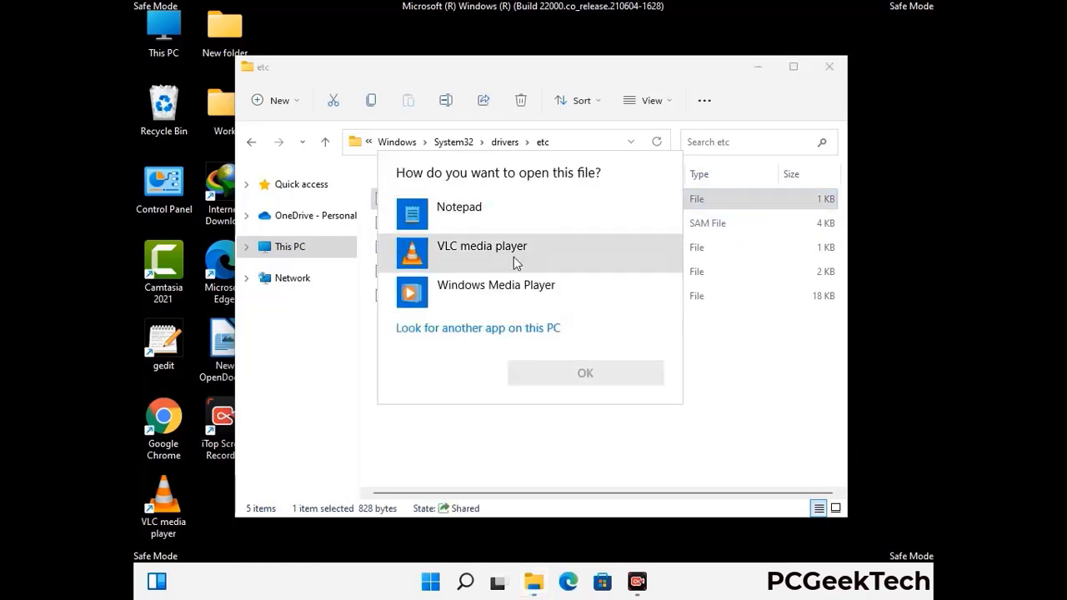
Open hosts in Notepad, add a blank line after the last localhost entry, and save it.
{"action": "left_click", "coordinate": [474, 213]}
{"action": "left_click", "coordinate": [585, 375]}
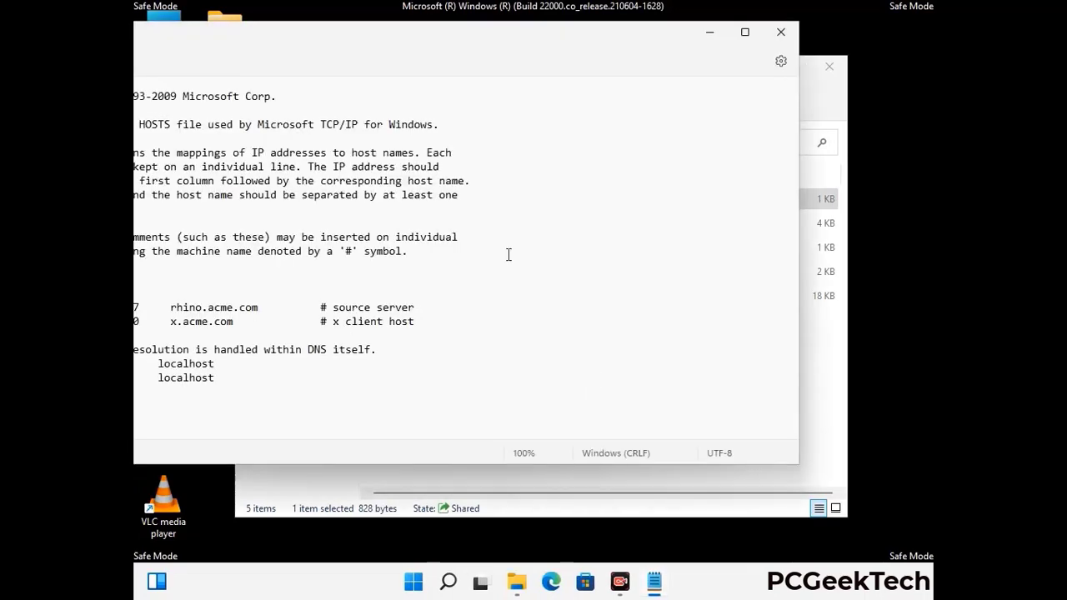
{"action": "left_click_drag", "start_coordinate": [410, 39], "coordinate": [569, 54]}
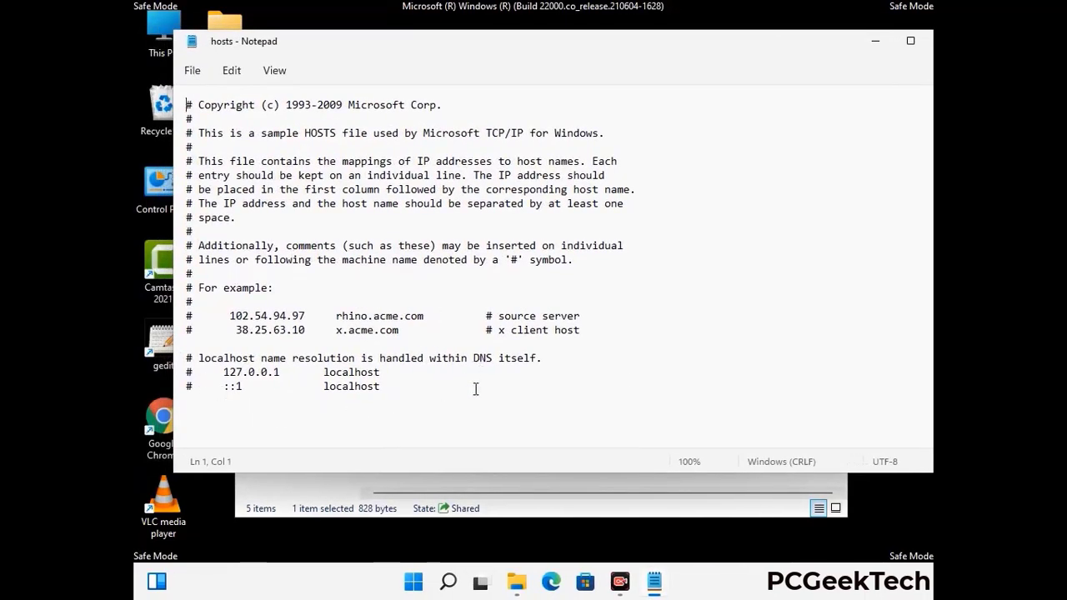
{"action": "left_click", "coordinate": [400, 386]}
{"action": "key", "text": "Return"}
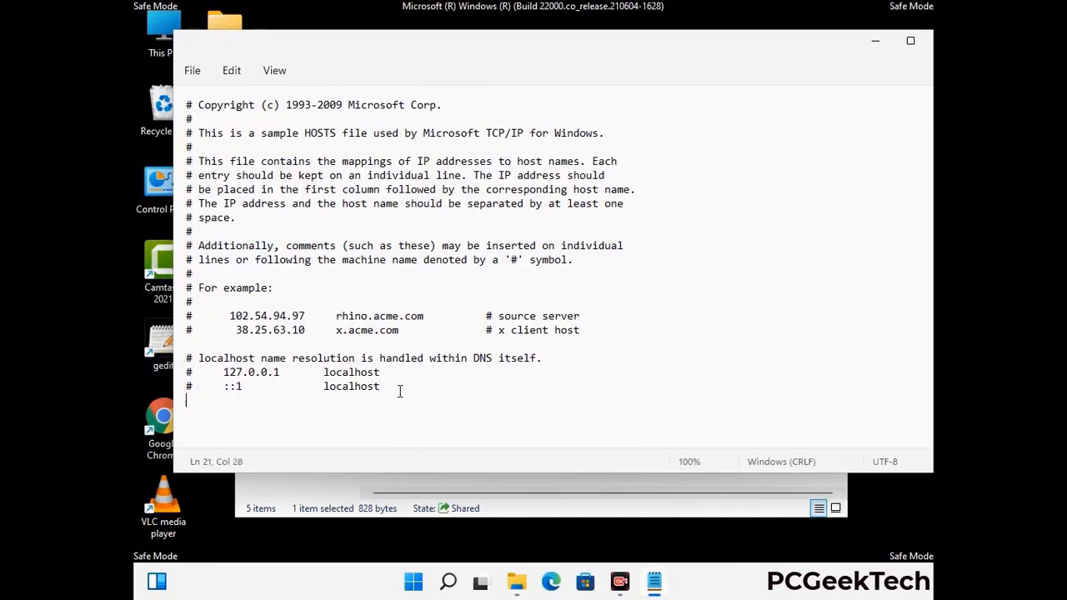
{"action": "scroll", "coordinate": [183, 359], "scroll_direction": "down", "scroll_amount": 1}
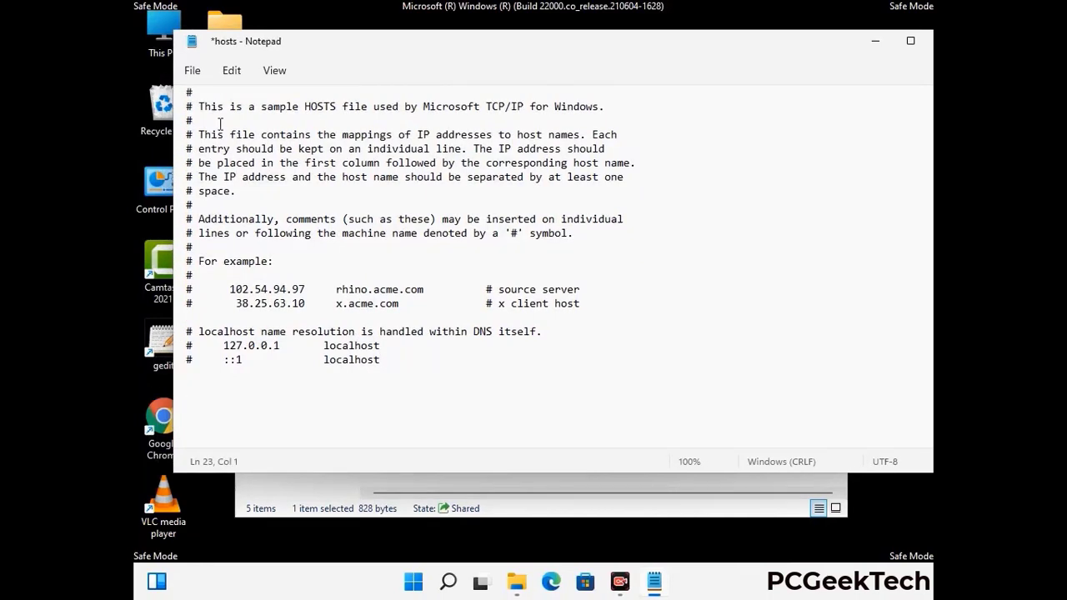
{"action": "left_click", "coordinate": [193, 72]}
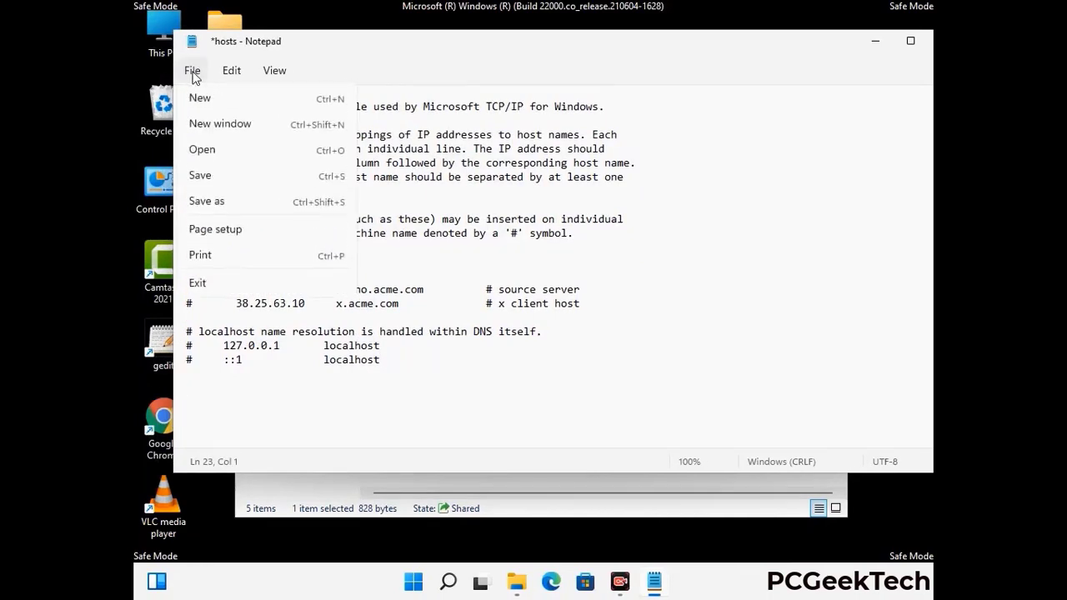
{"action": "left_click", "coordinate": [202, 176]}
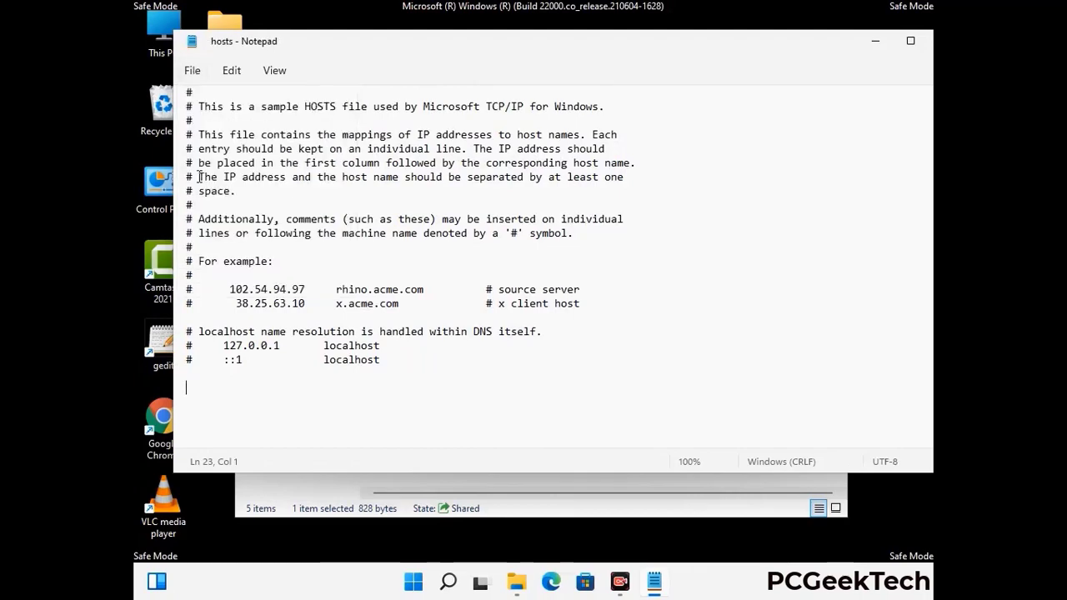
Close Notepad and the etc folder window.
{"action": "left_click_drag", "start_coordinate": [802, 49], "coordinate": [680, 49]}
{"action": "left_click", "coordinate": [823, 43]}
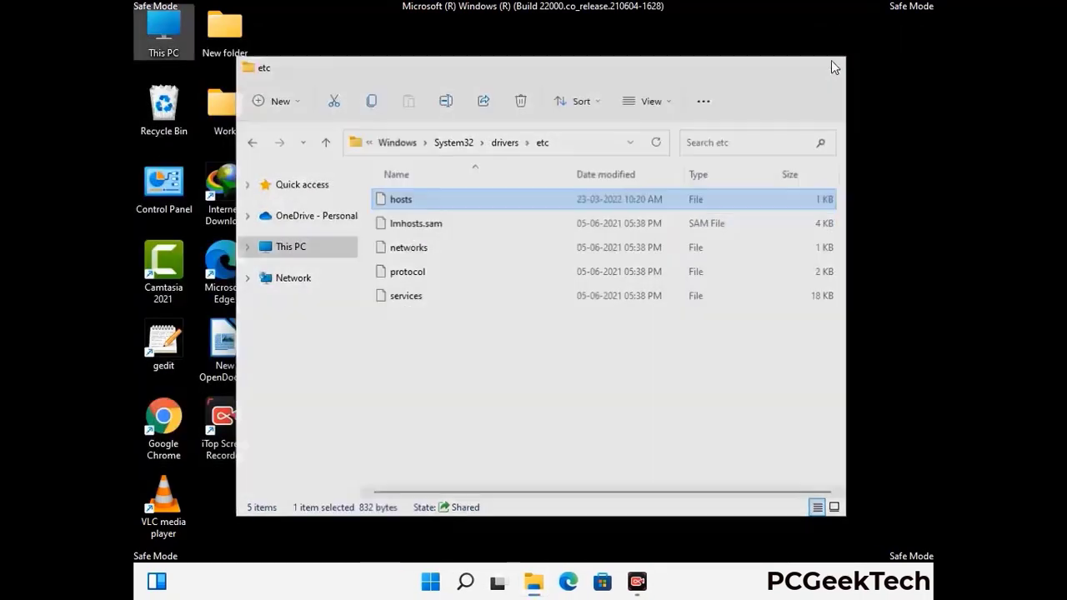
{"action": "left_click", "coordinate": [827, 52]}
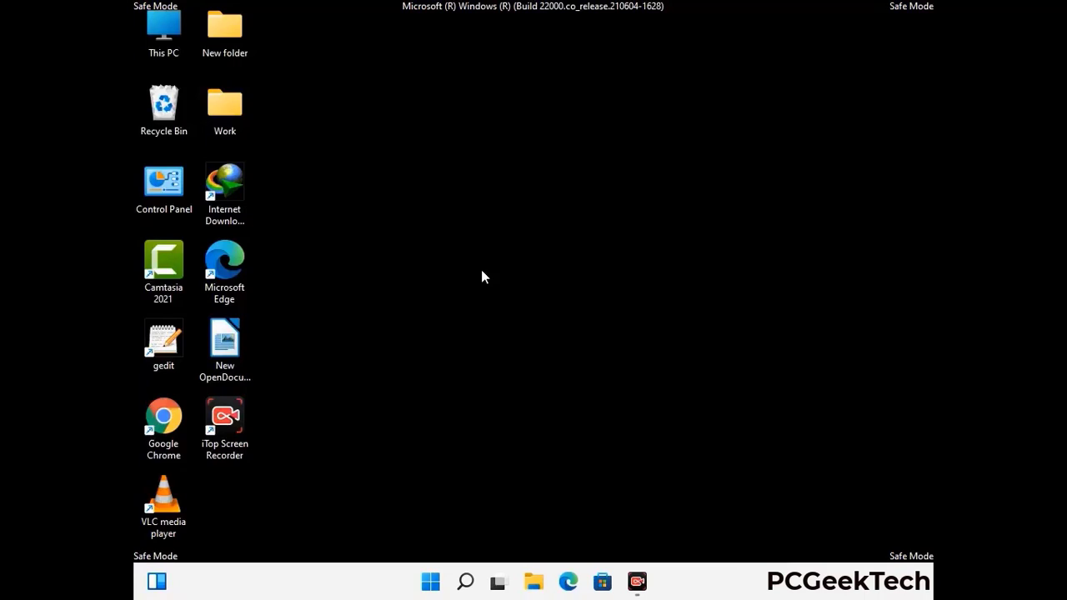
Open AppData\Roaming by running %appdata% from the Run box.
{"action": "key", "text": "super+r"}
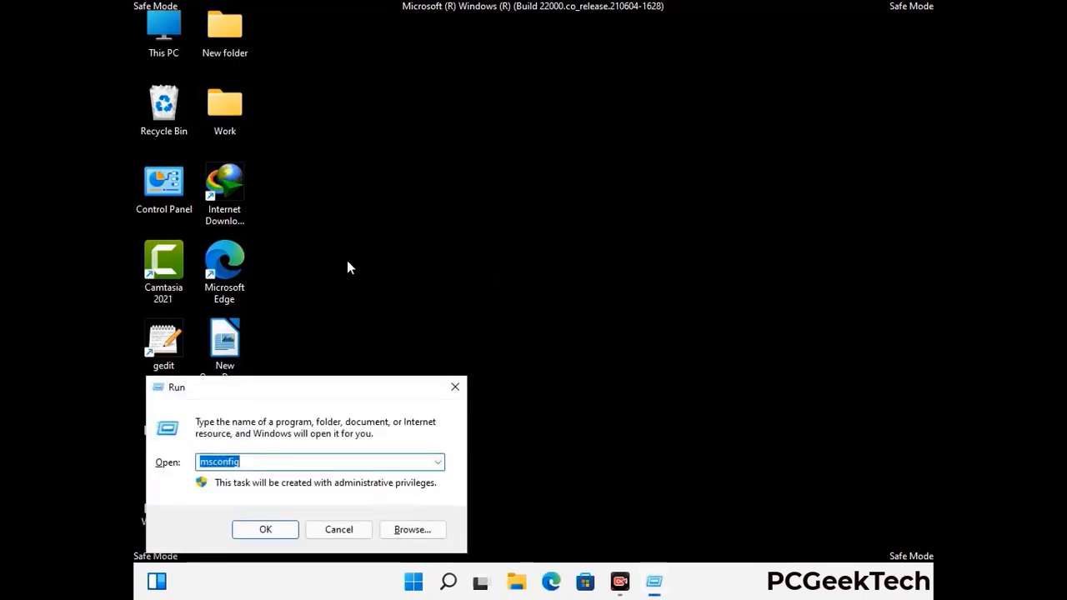
{"action": "left_click_drag", "start_coordinate": [305, 384], "coordinate": [496, 167]}
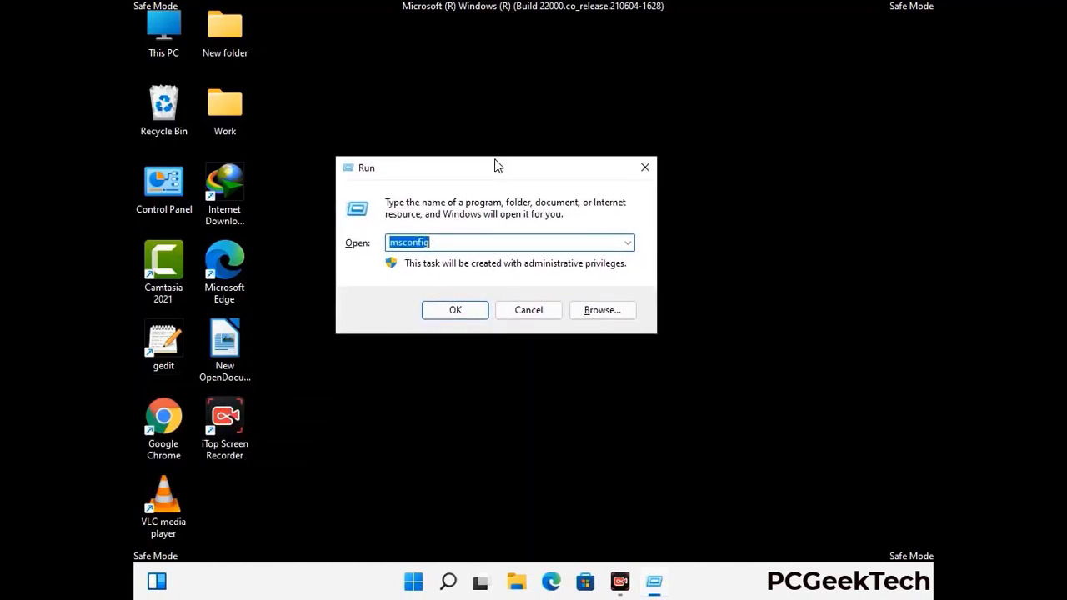
{"action": "type", "text": "%"}
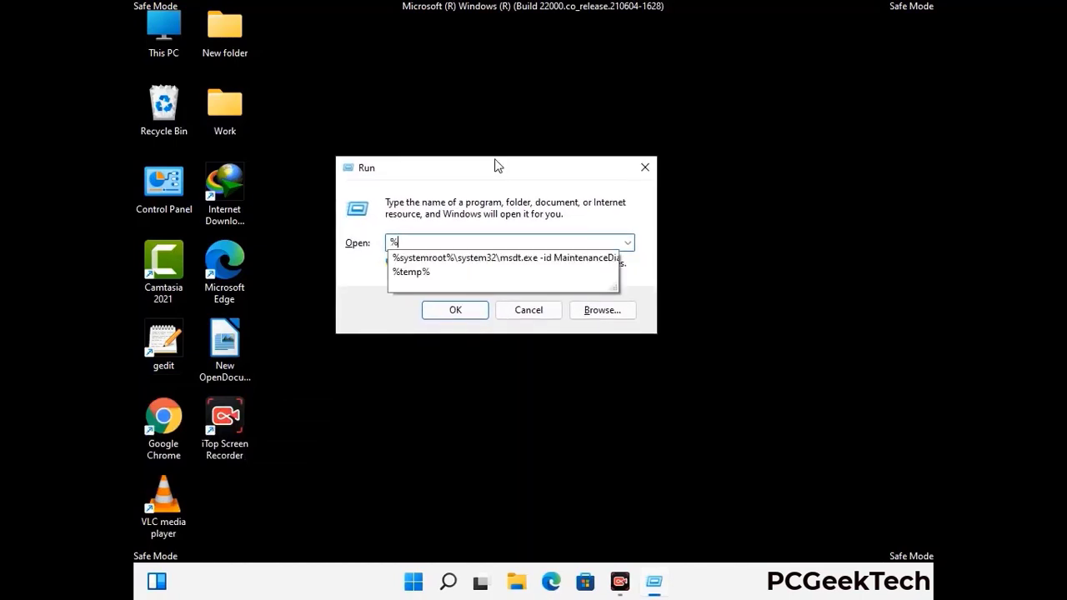
{"action": "type", "text": "appd"}
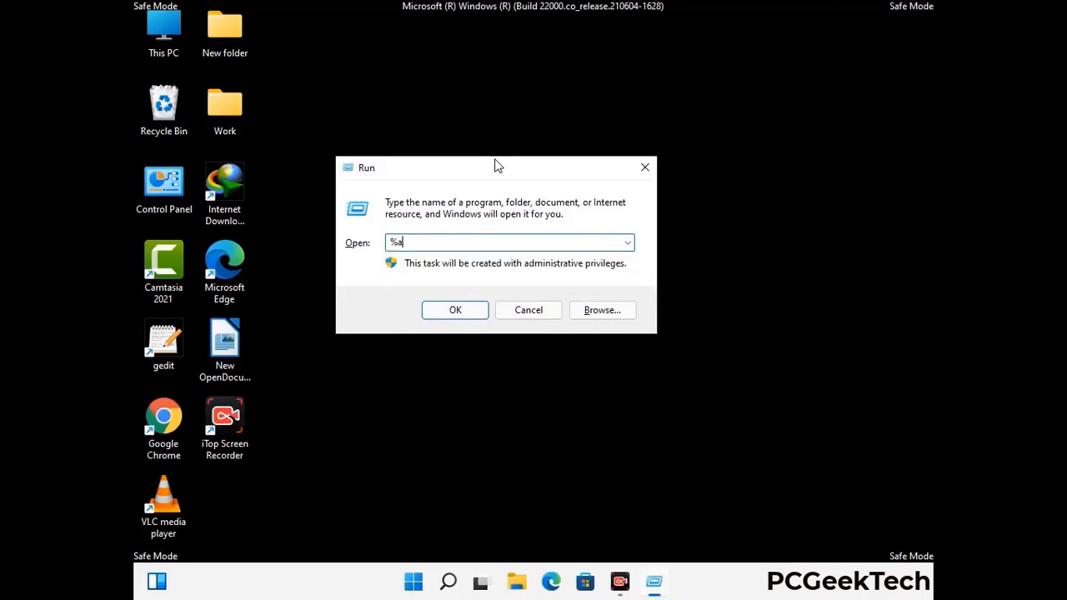
{"action": "type", "text": "ata%"}
{"action": "key", "text": "Return"}
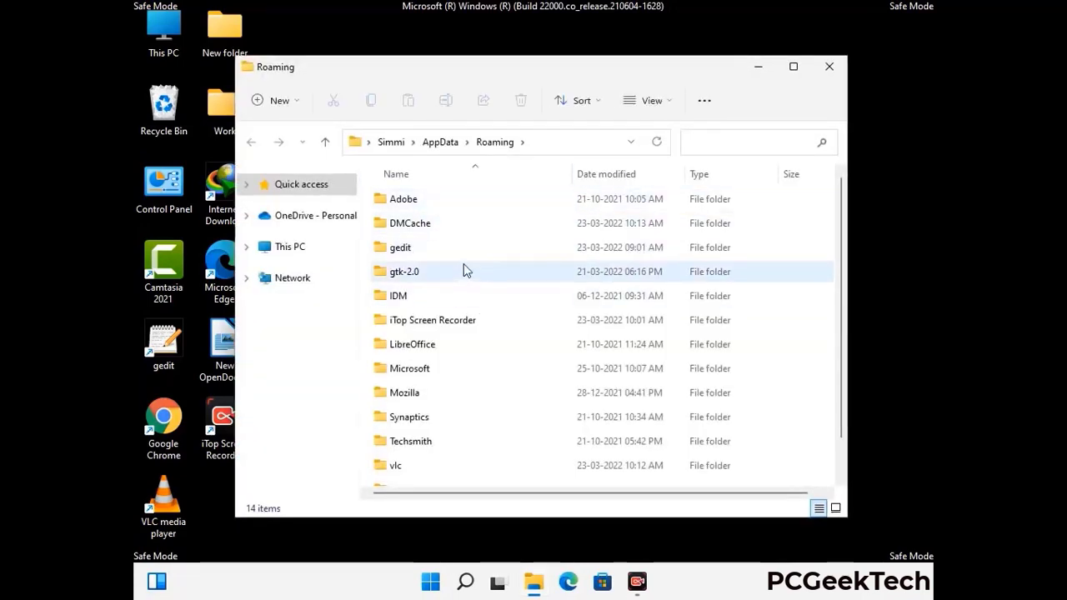
Delete the Zoom folder from AppData\Roaming, leaving 13 items, and close the window.
{"action": "scroll", "coordinate": [503, 298], "scroll_direction": "down", "scroll_amount": 2}
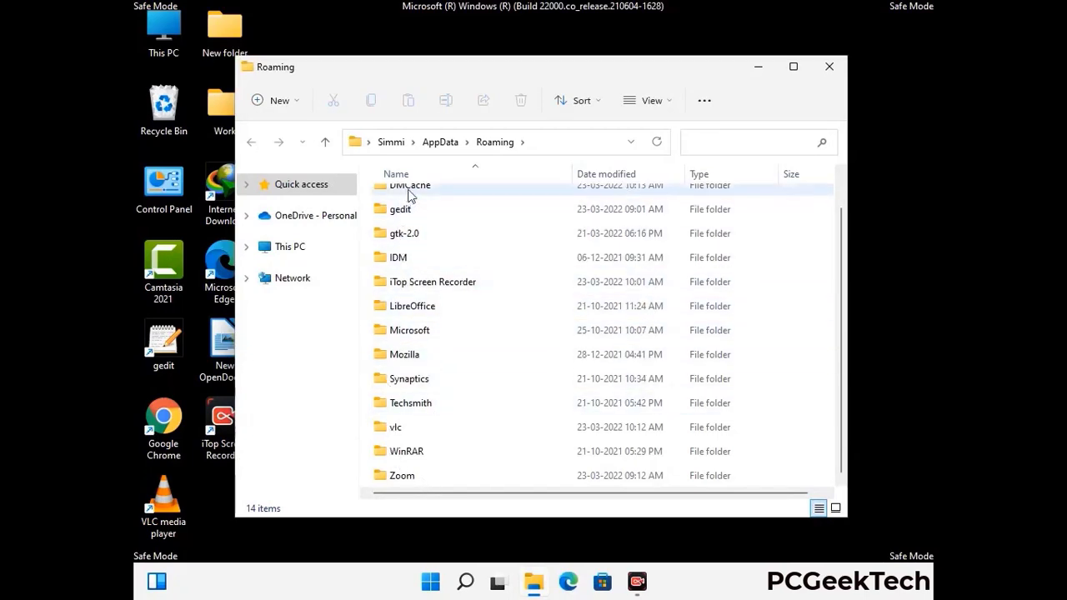
{"action": "scroll", "coordinate": [442, 251], "scroll_direction": "up", "scroll_amount": 1}
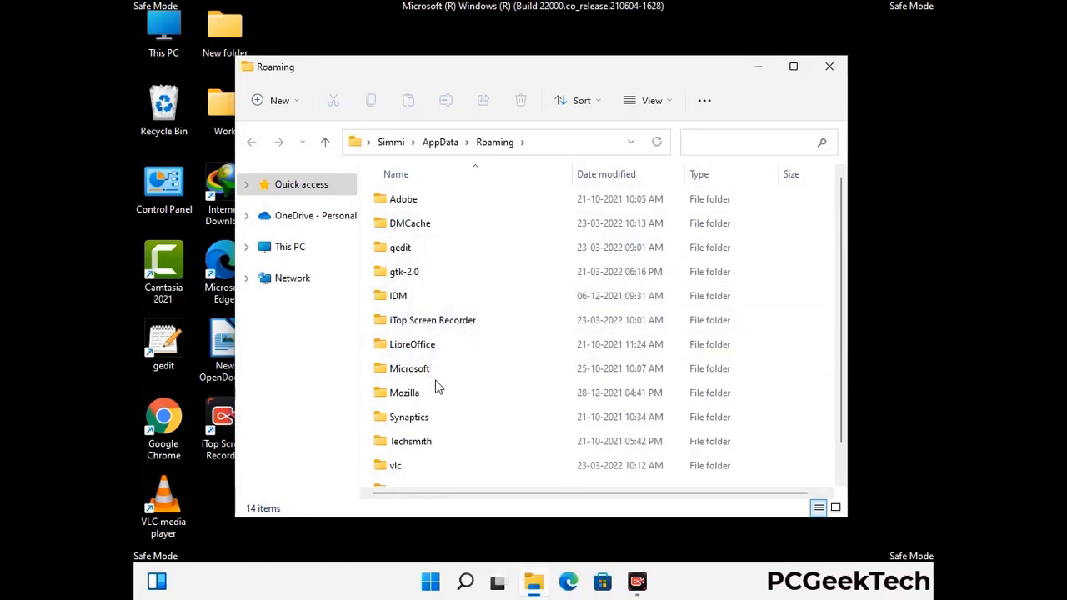
{"action": "scroll", "coordinate": [436, 386], "scroll_direction": "down", "scroll_amount": 1}
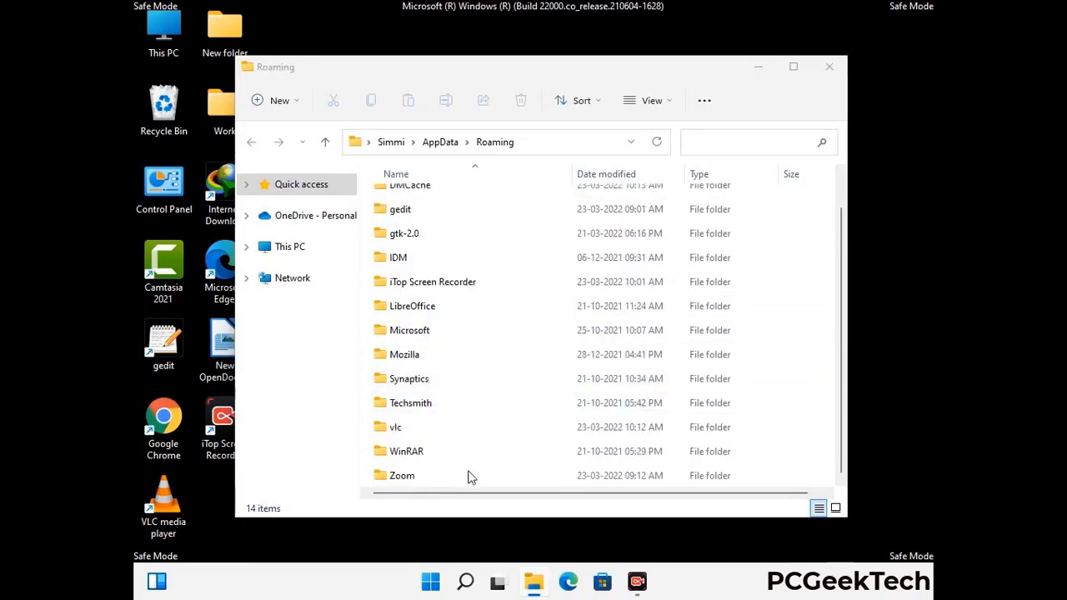
{"action": "left_click", "coordinate": [597, 474]}
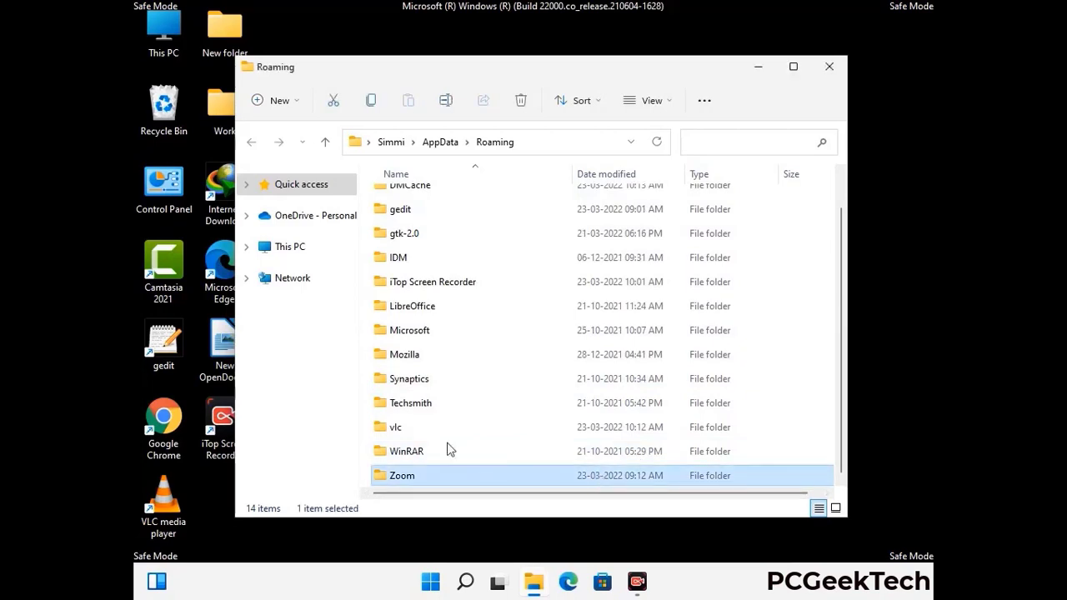
{"action": "left_click", "coordinate": [523, 101]}
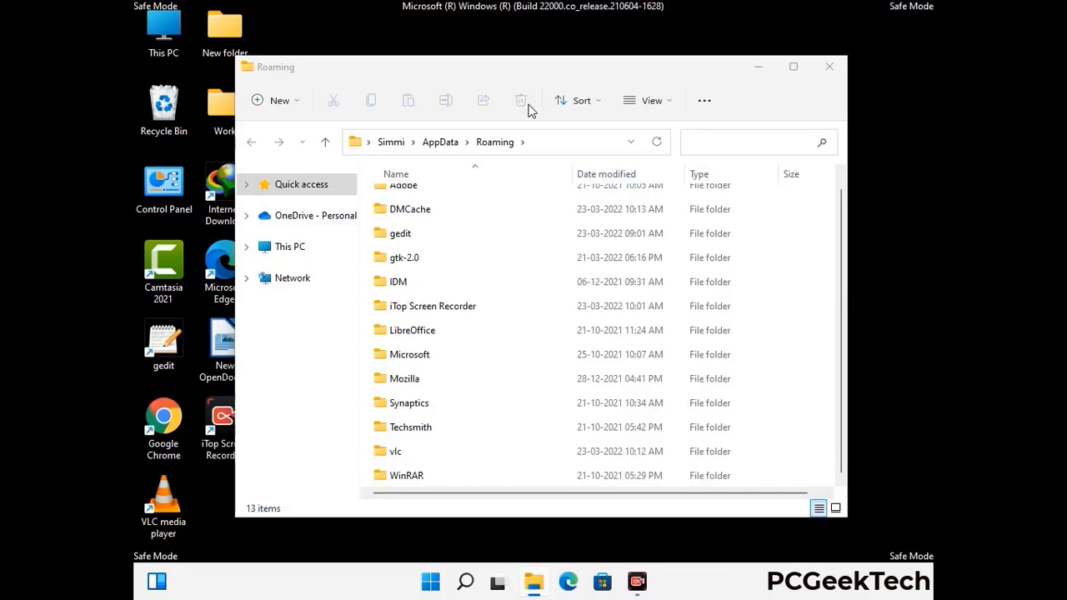
{"action": "left_click", "coordinate": [828, 70]}
{"action": "left_click", "coordinate": [828, 70]}
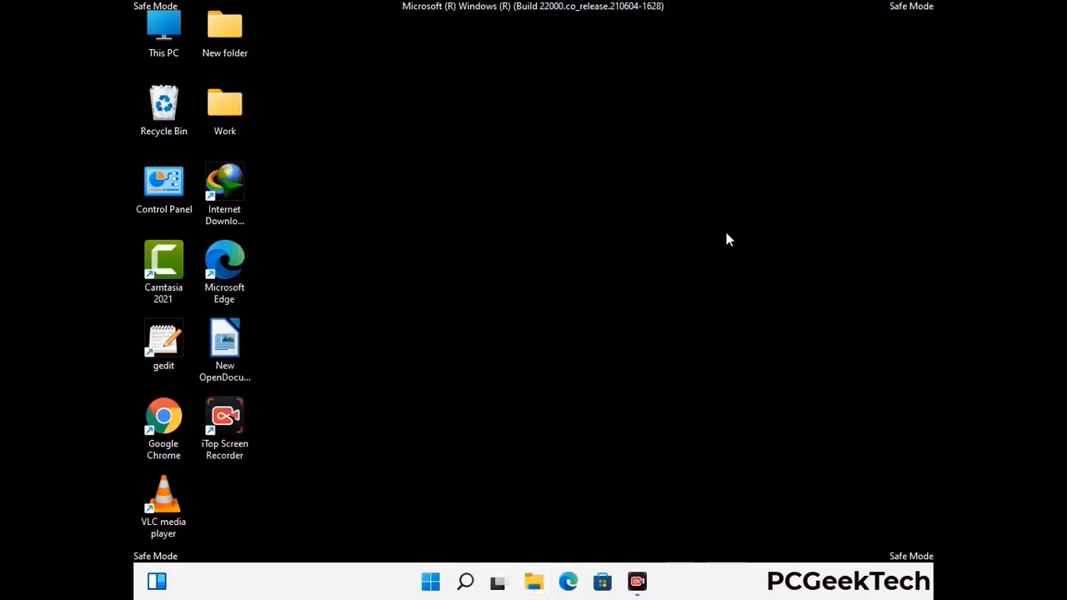
Open AppData\Local by running %LocalAppData% from the Run box.
{"action": "key", "text": "super+r"}
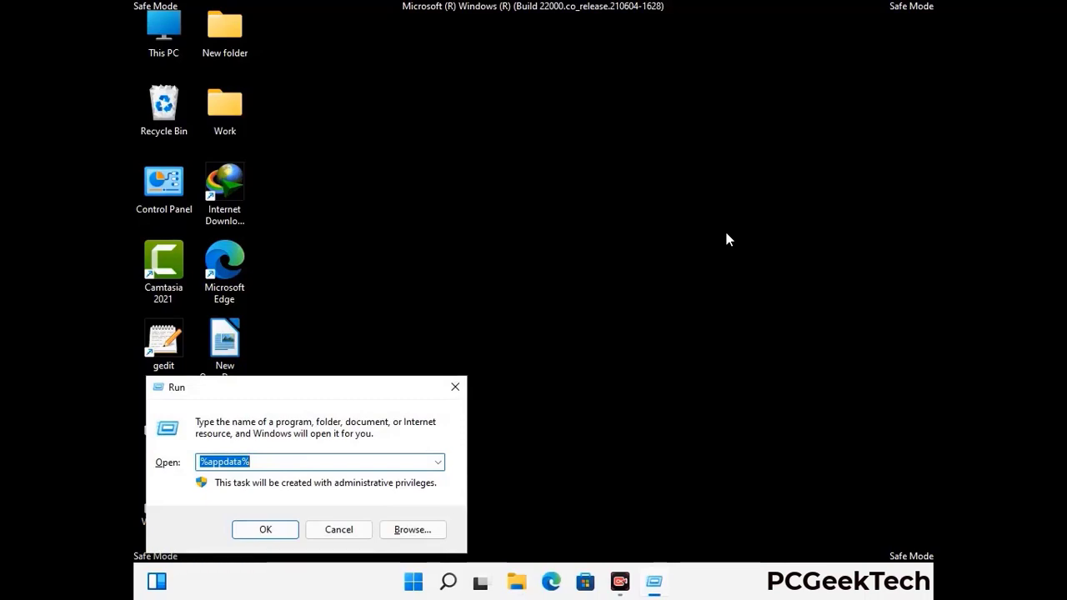
{"action": "left_click_drag", "start_coordinate": [335, 396], "coordinate": [559, 211]}
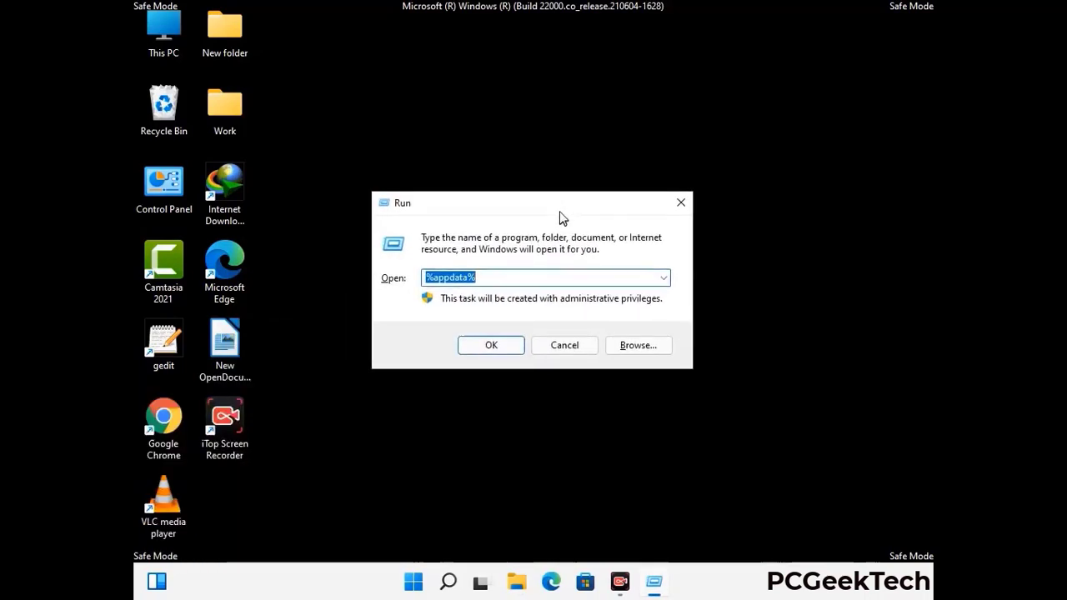
{"action": "type", "text": "%Local"}
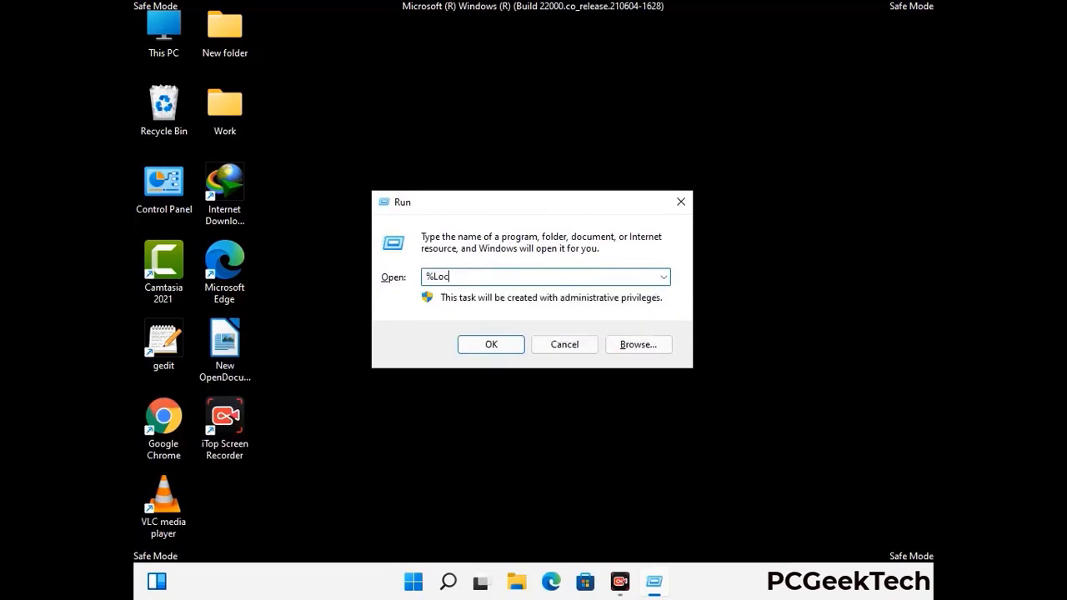
{"action": "type", "text": "AppData%"}
{"action": "key", "text": "Return"}
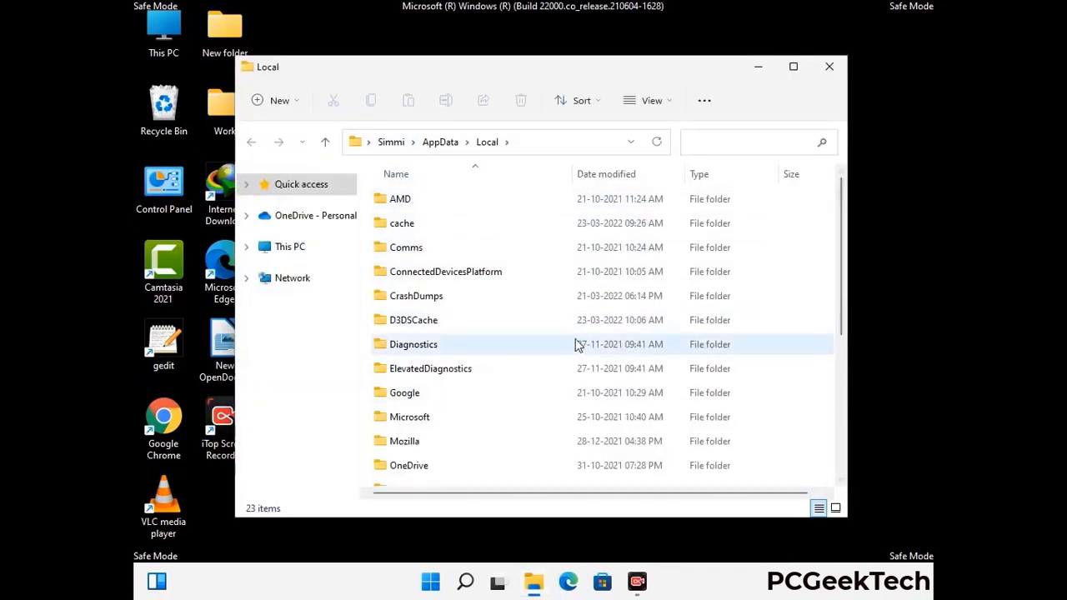
Delete the Mozilla folder from AppData\Local.
{"action": "scroll", "coordinate": [446, 359], "scroll_direction": "down", "scroll_amount": 1}
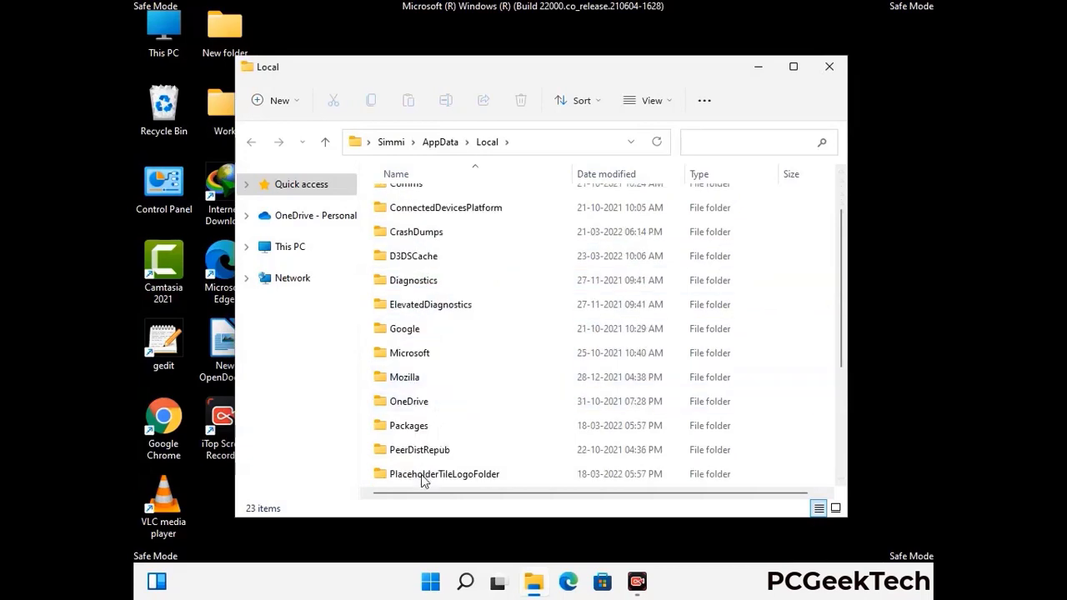
{"action": "left_click", "coordinate": [416, 386]}
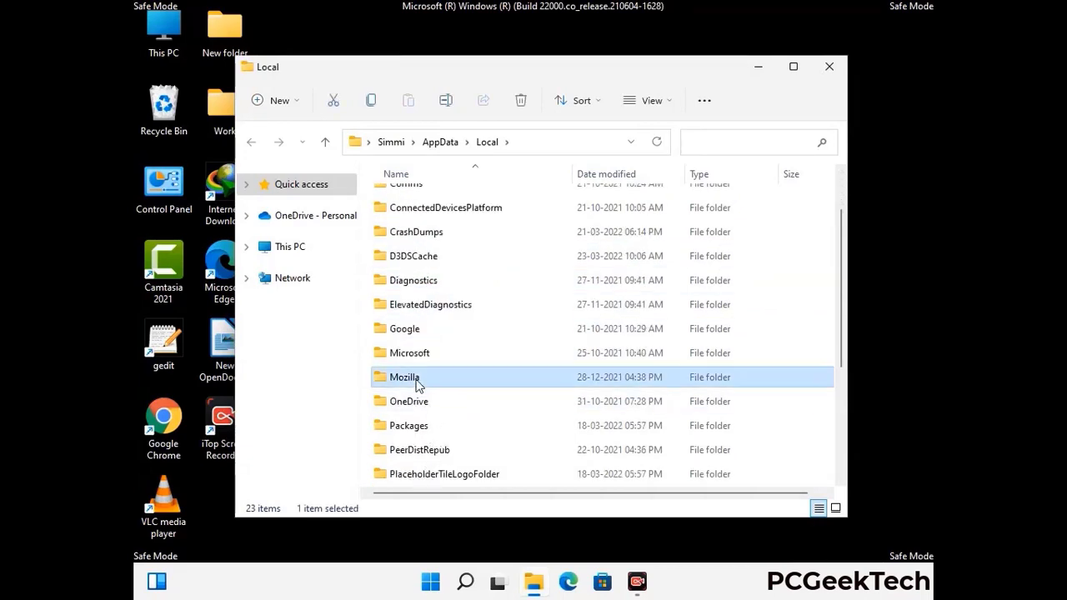
{"action": "left_click", "coordinate": [519, 108]}
{"action": "left_click", "coordinate": [520, 101]}
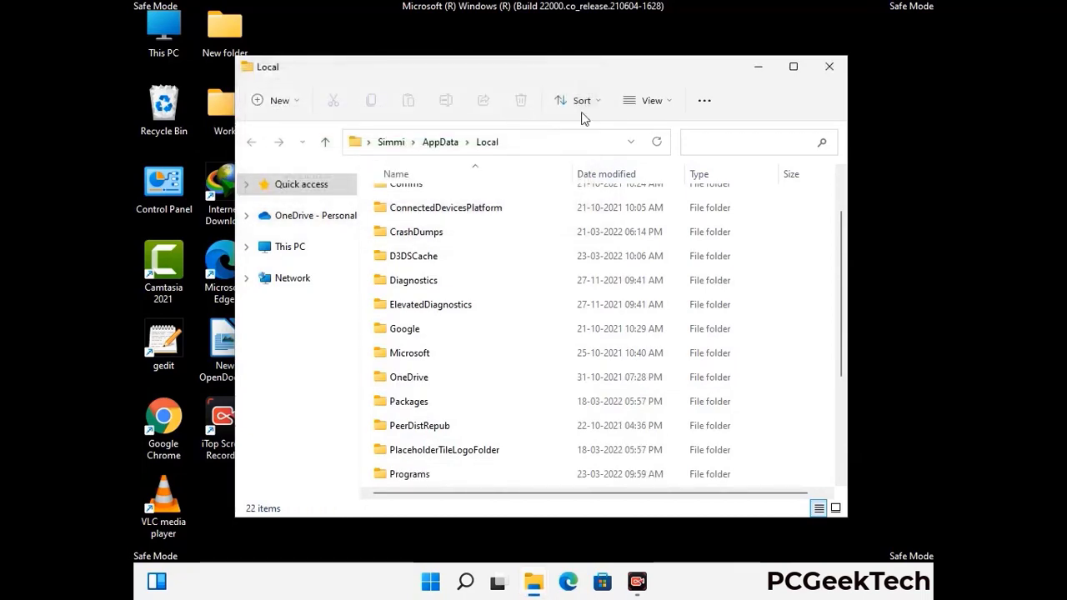
Close the Local window and open C:\ProgramData via %ProgramData% in the Run box.
{"action": "left_click", "coordinate": [830, 75]}
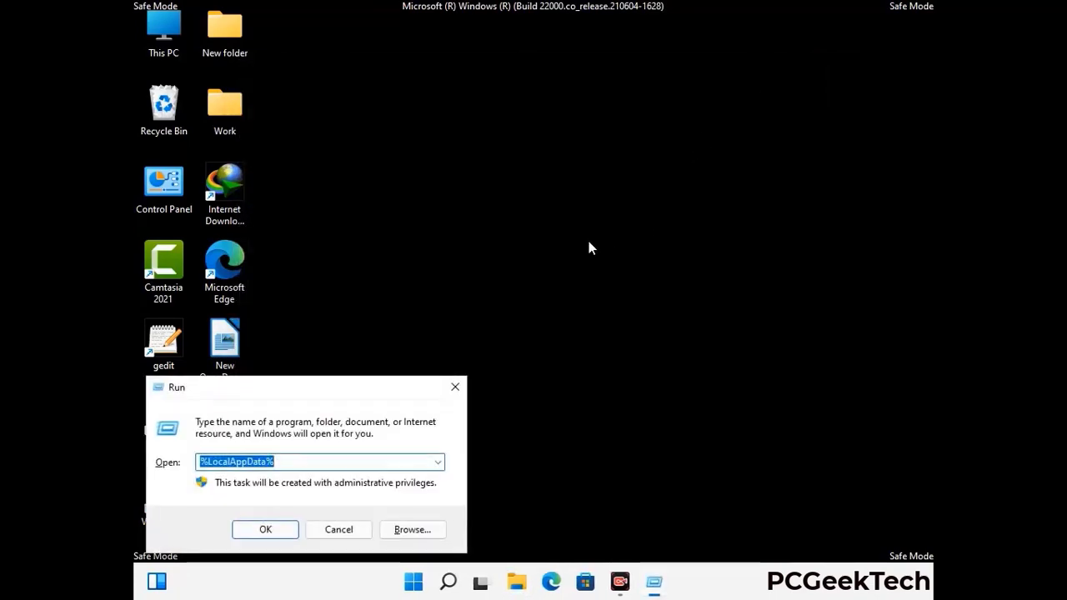
{"action": "left_click_drag", "start_coordinate": [269, 394], "coordinate": [489, 219]}
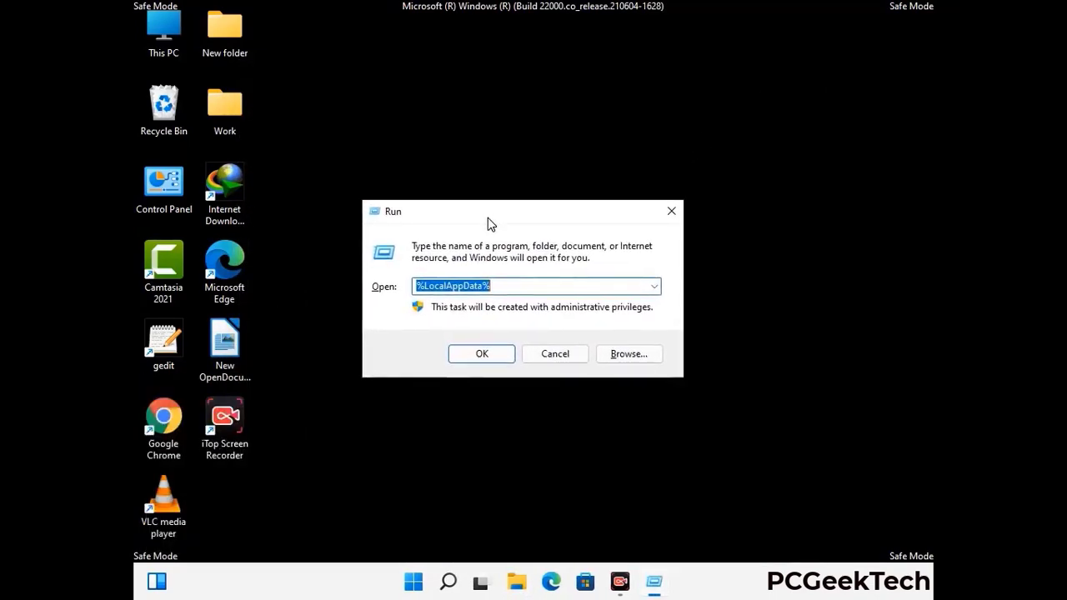
{"action": "type", "text": "%"}
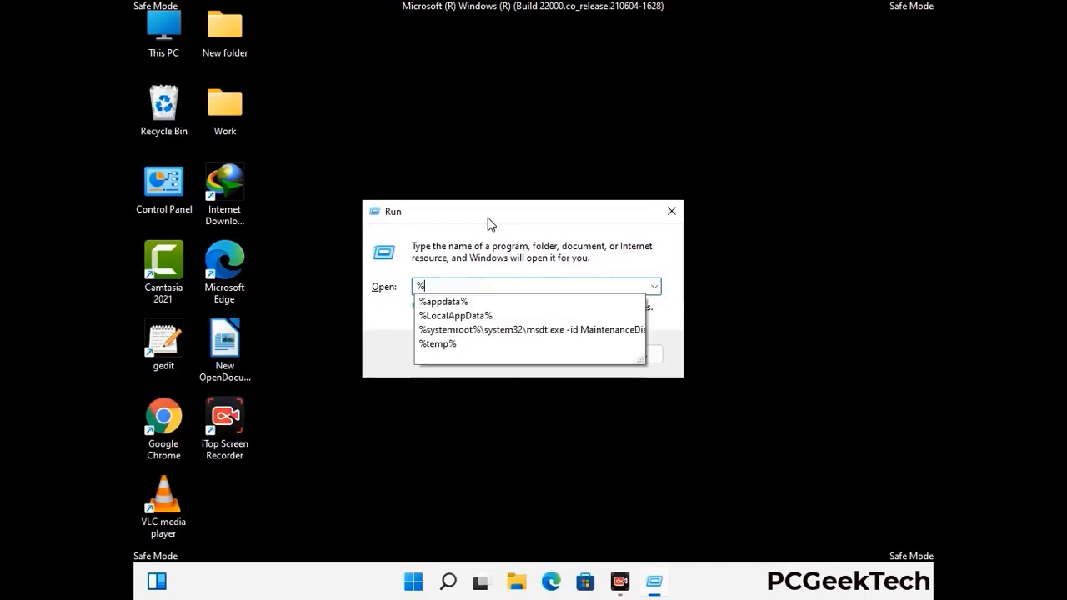
{"action": "type", "text": "Pro"}
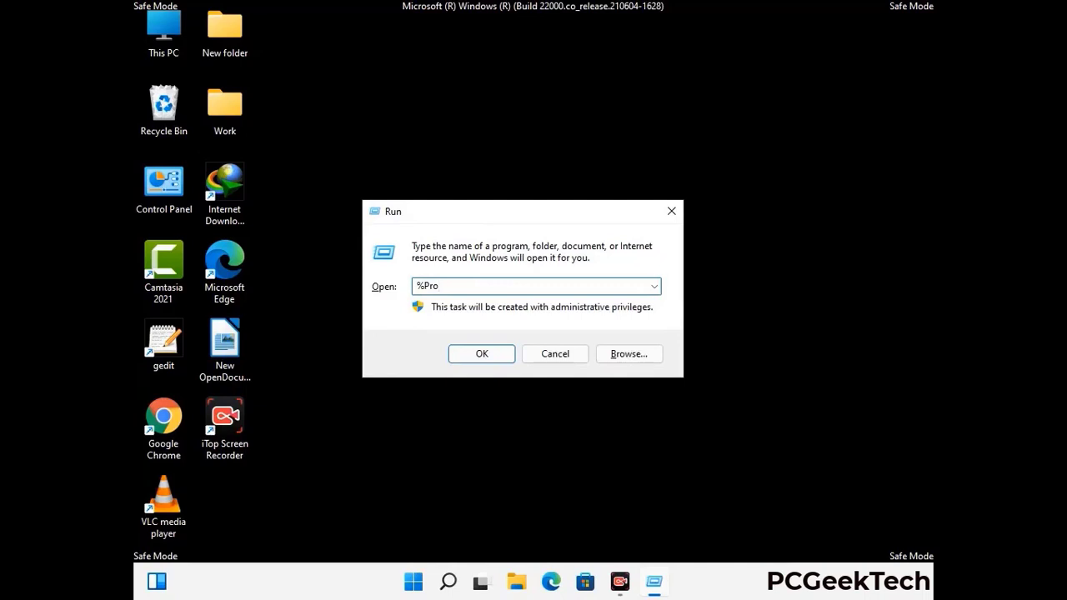
{"action": "type", "text": "gramData%"}
{"action": "key", "text": "Return"}
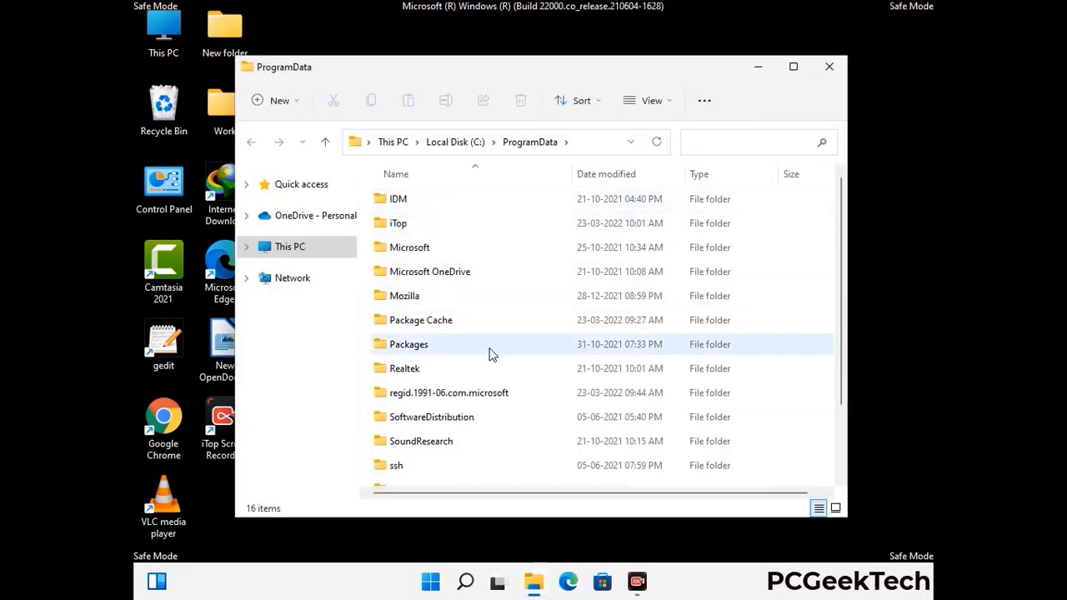
Delete the Mozilla folder from ProgramData and close the window.
{"action": "scroll", "coordinate": [488, 354], "scroll_direction": "down", "scroll_amount": 2}
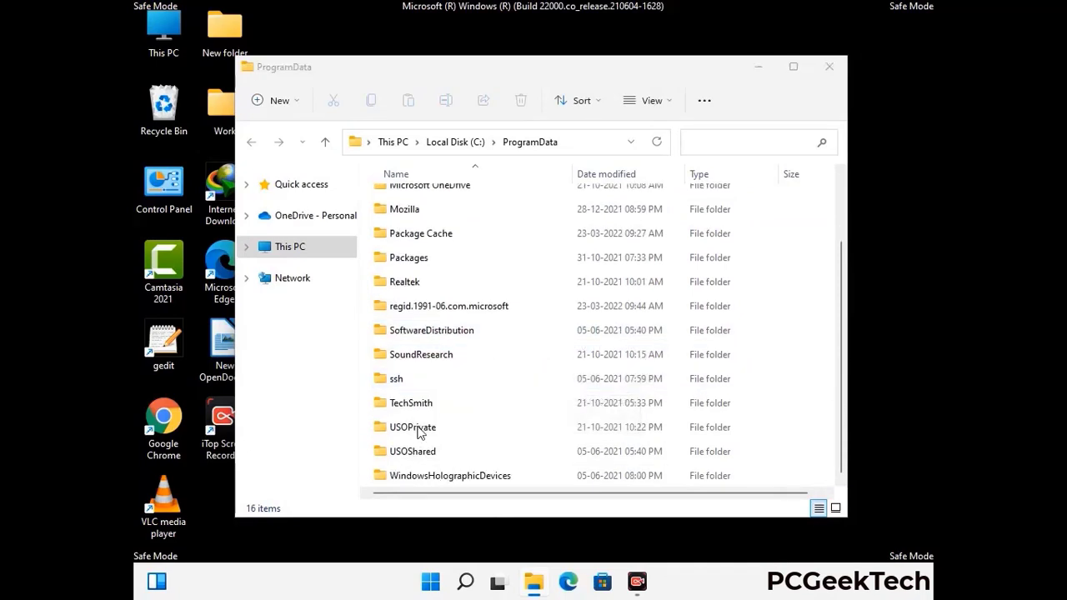
{"action": "left_click", "coordinate": [416, 210]}
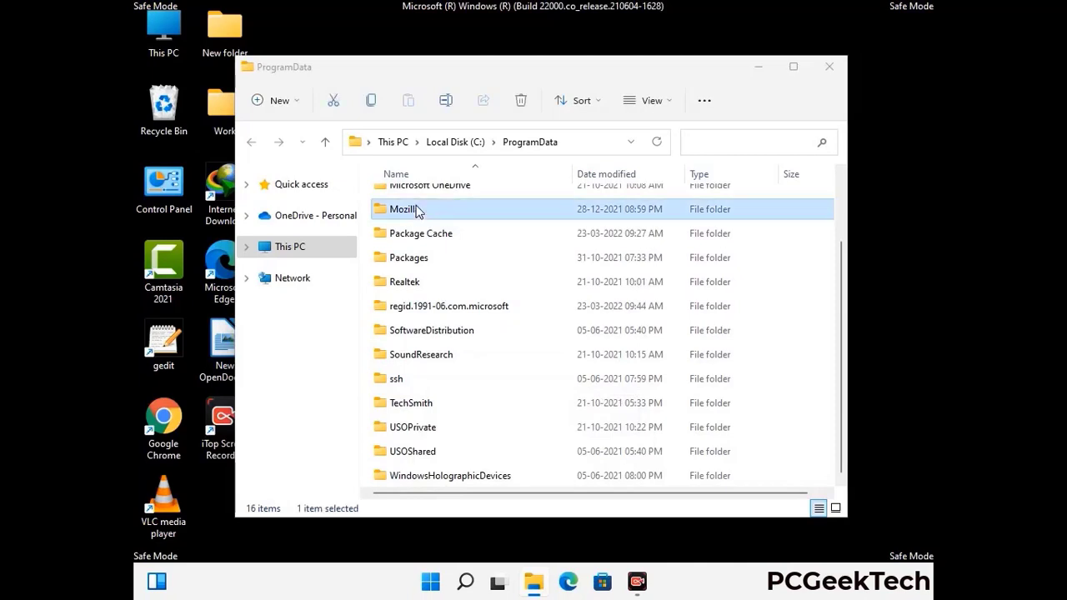
{"action": "left_click", "coordinate": [525, 100]}
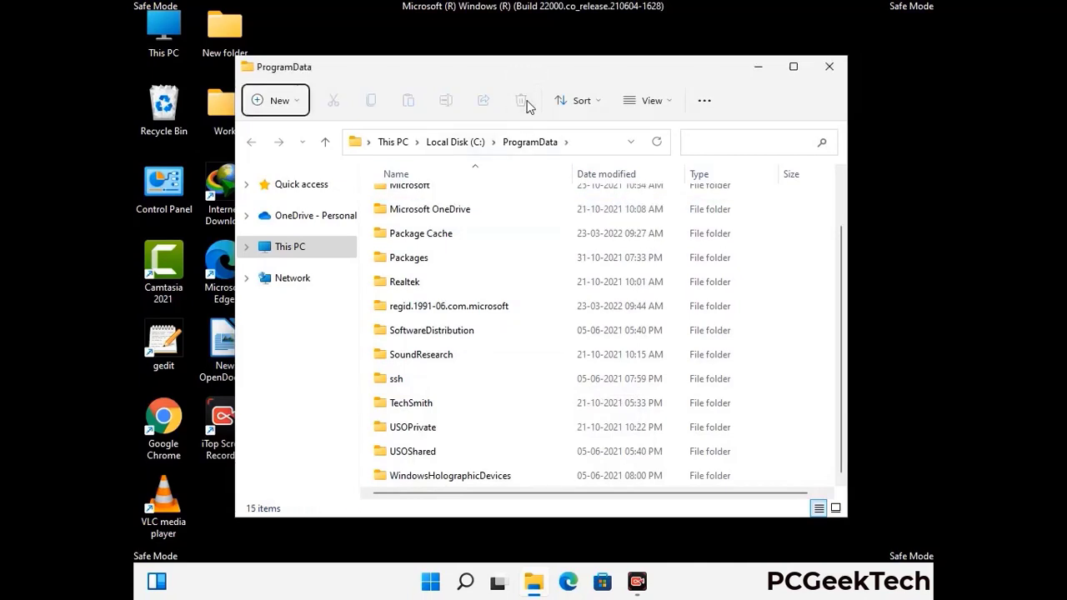
{"action": "scroll", "coordinate": [548, 346], "scroll_direction": "up", "scroll_amount": 2}
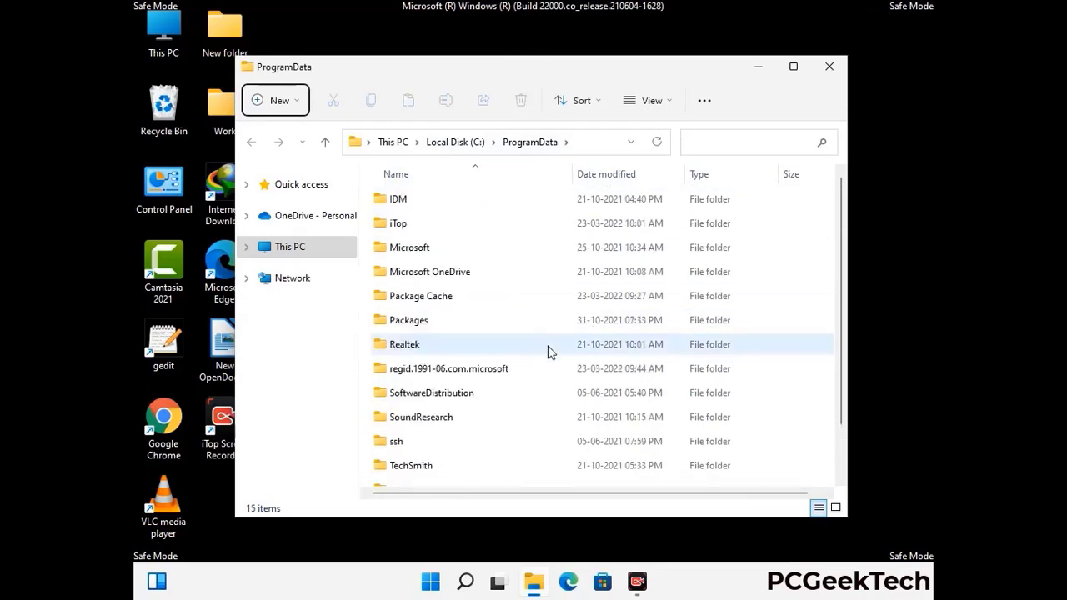
{"action": "left_click", "coordinate": [836, 64]}
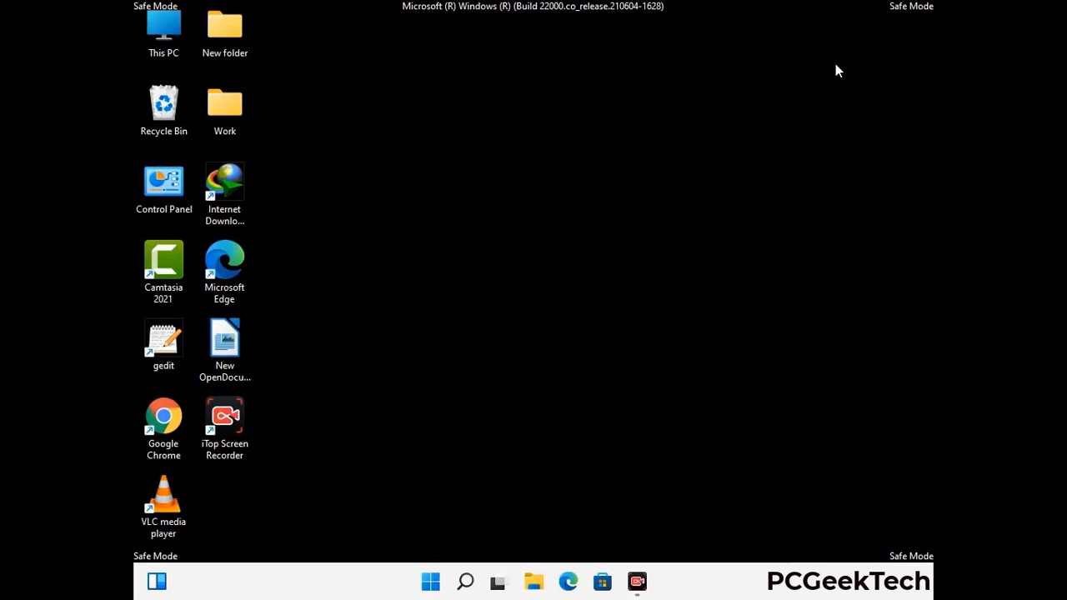
{"action": "key", "text": "super+r"}
{"action": "left_click_drag", "start_coordinate": [347, 385], "coordinate": [557, 215]}
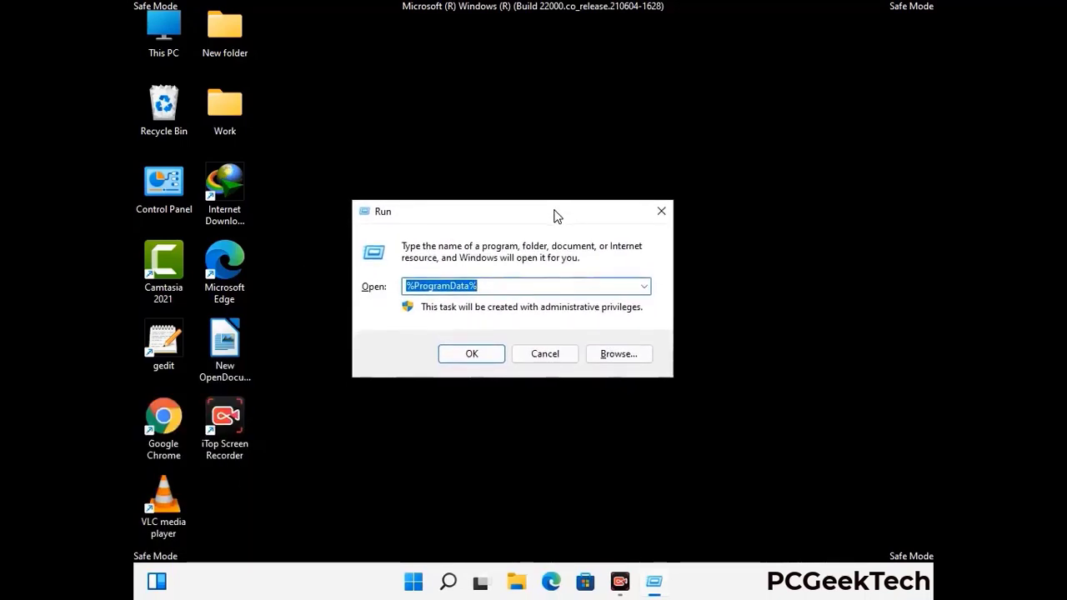
{"action": "type", "text": "%Win"}
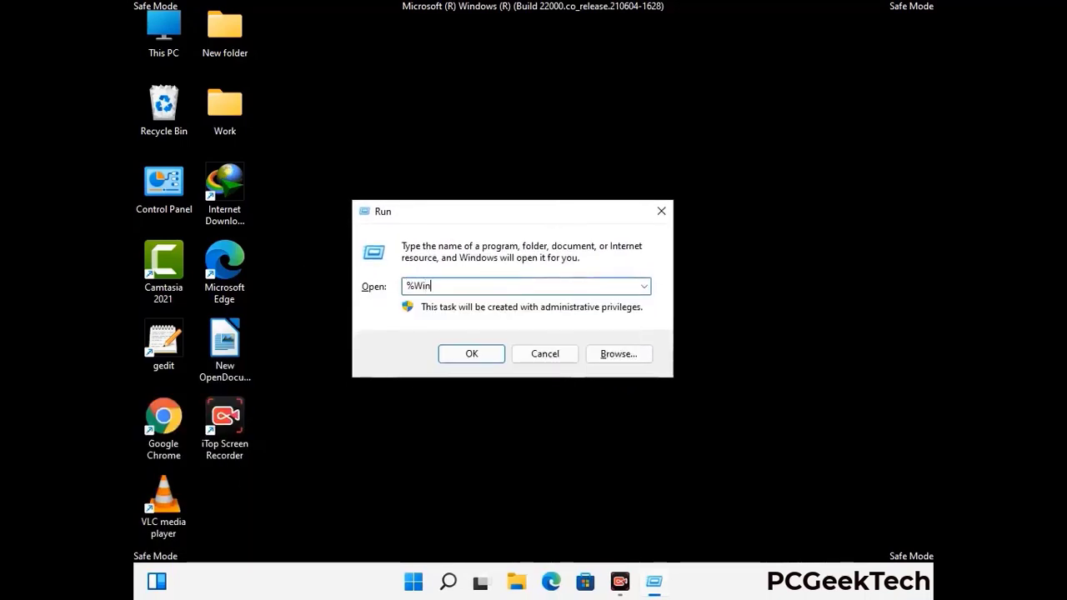
{"action": "type", "text": "Dir%"}
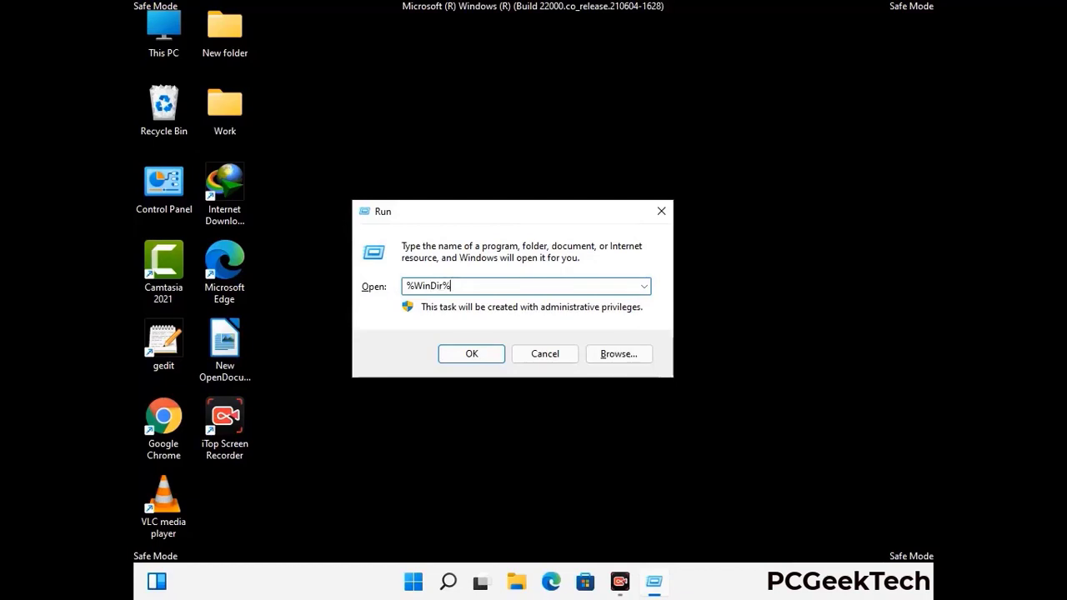
{"action": "key", "text": "Return"}
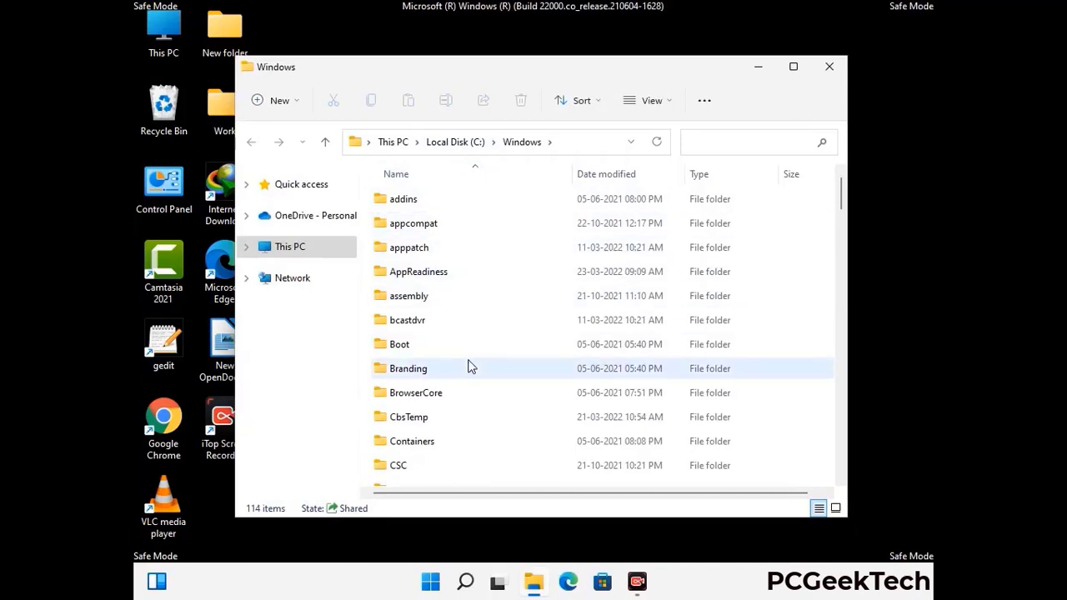
{"action": "scroll", "coordinate": [469, 367], "scroll_direction": "down", "scroll_amount": 1}
{"action": "scroll", "coordinate": [469, 367], "scroll_direction": "down", "scroll_amount": 3}
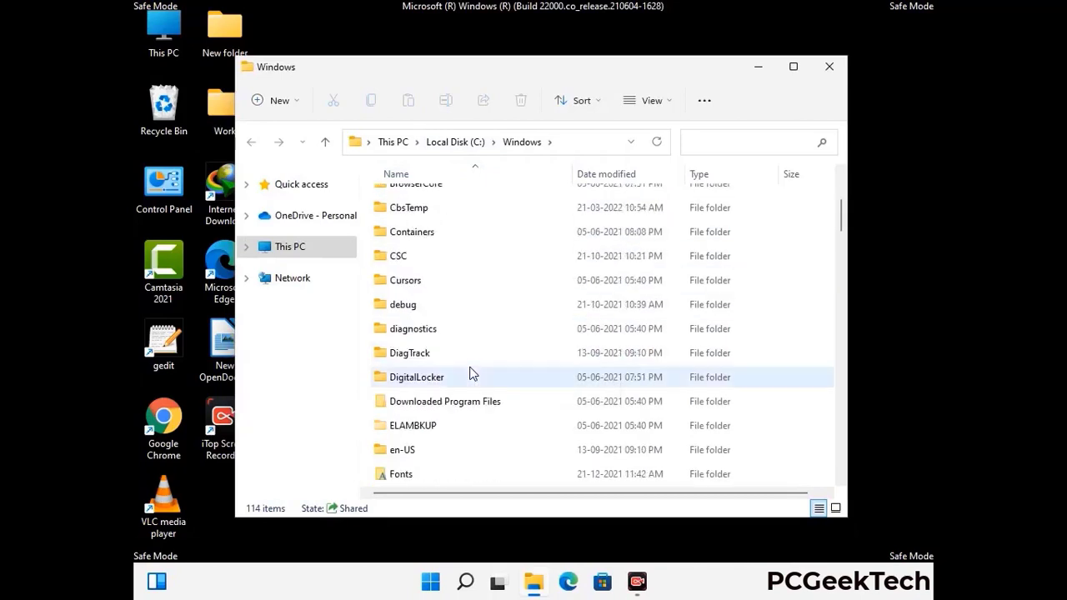
{"action": "scroll", "coordinate": [469, 375], "scroll_direction": "down", "scroll_amount": 5}
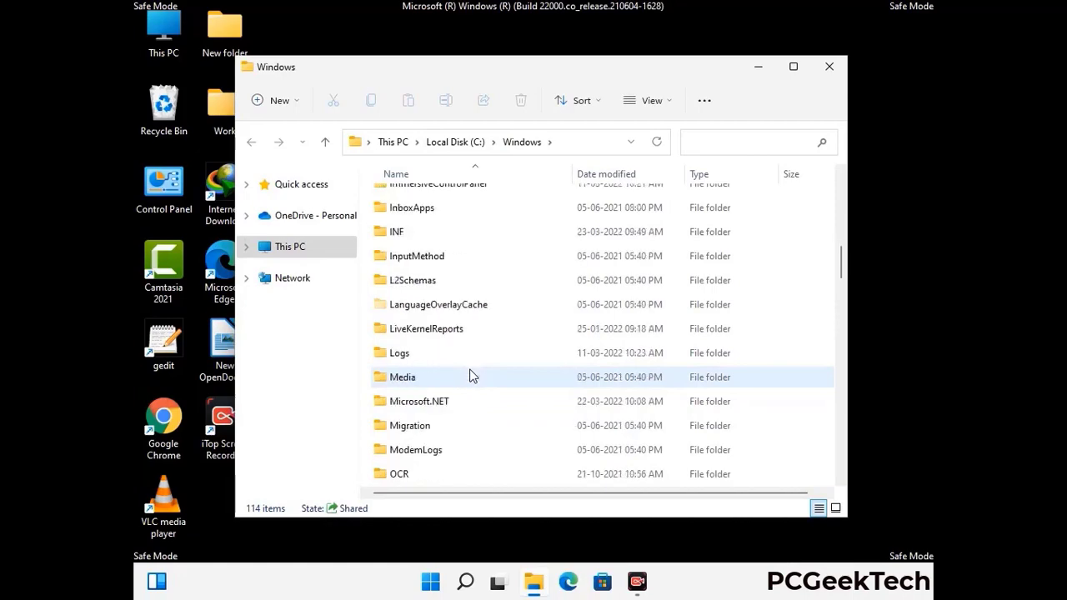
{"action": "scroll", "coordinate": [469, 377], "scroll_direction": "down", "scroll_amount": 1}
{"action": "scroll", "coordinate": [469, 377], "scroll_direction": "down", "scroll_amount": 8}
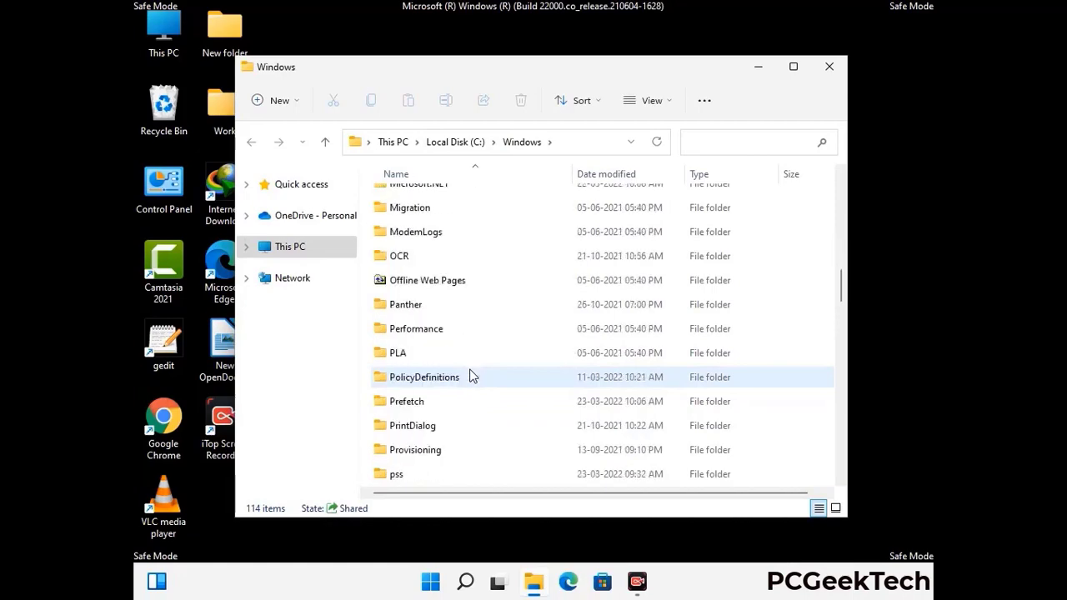
{"action": "scroll", "coordinate": [469, 377], "scroll_direction": "down", "scroll_amount": 6}
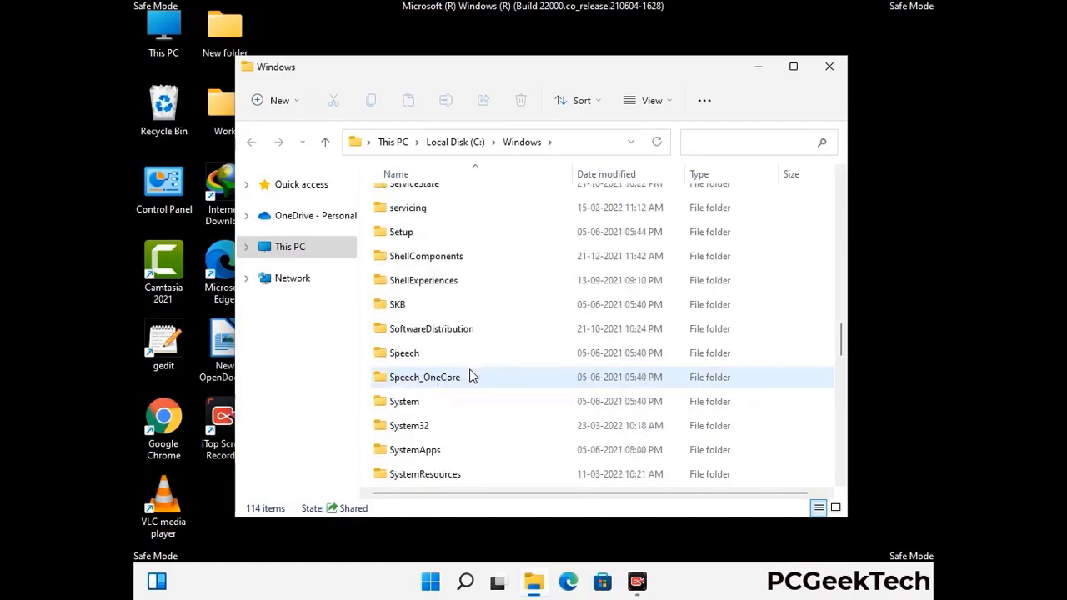
{"action": "scroll", "coordinate": [469, 377], "scroll_direction": "down", "scroll_amount": 2}
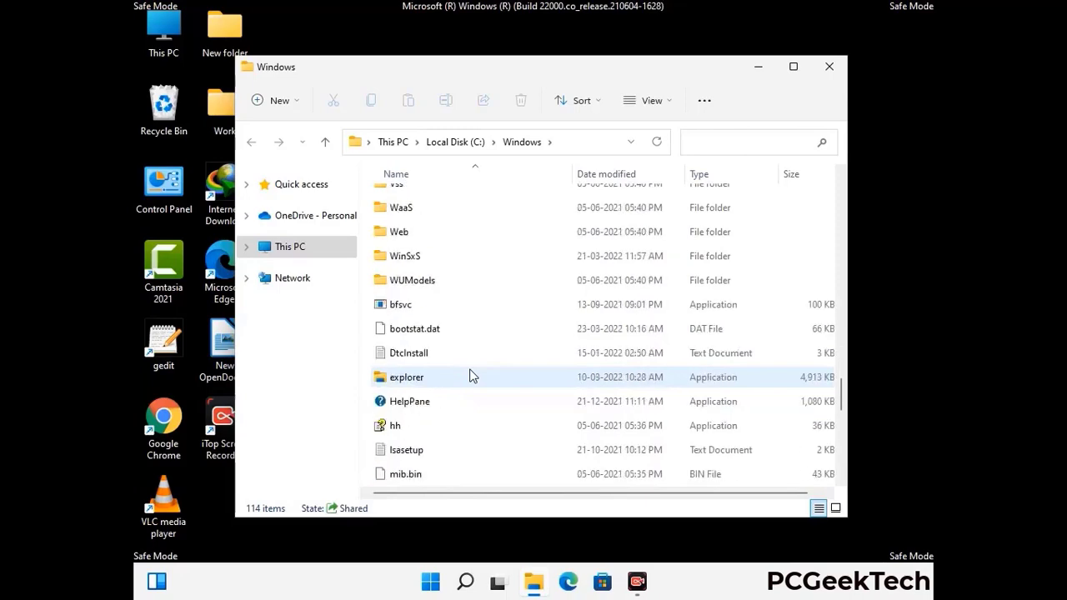
{"action": "scroll", "coordinate": [469, 376], "scroll_direction": "down", "scroll_amount": 10}
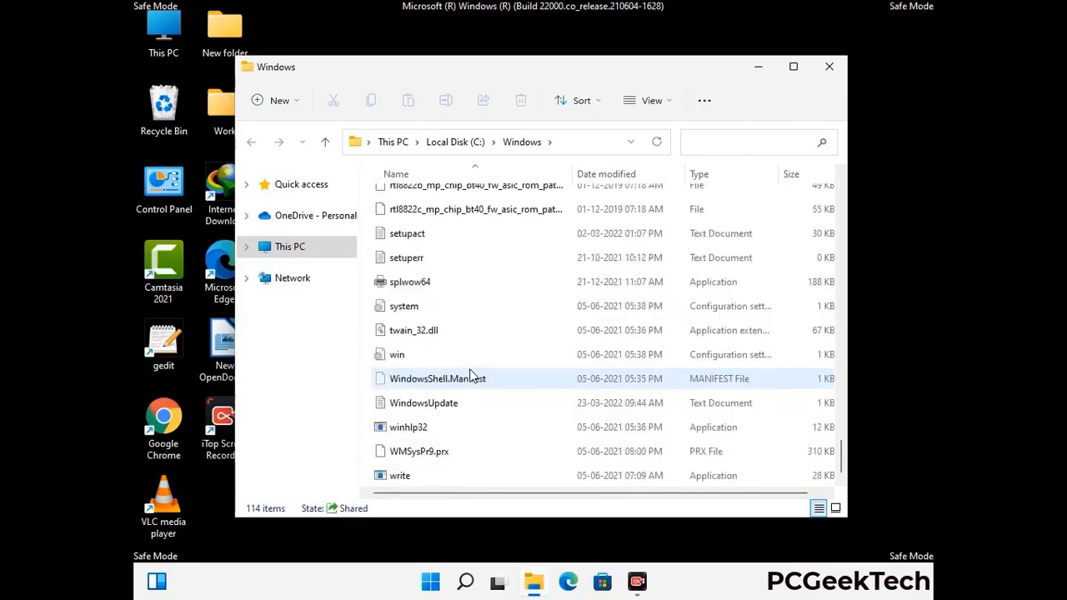
{"action": "scroll", "coordinate": [470, 377], "scroll_direction": "up", "scroll_amount": 7}
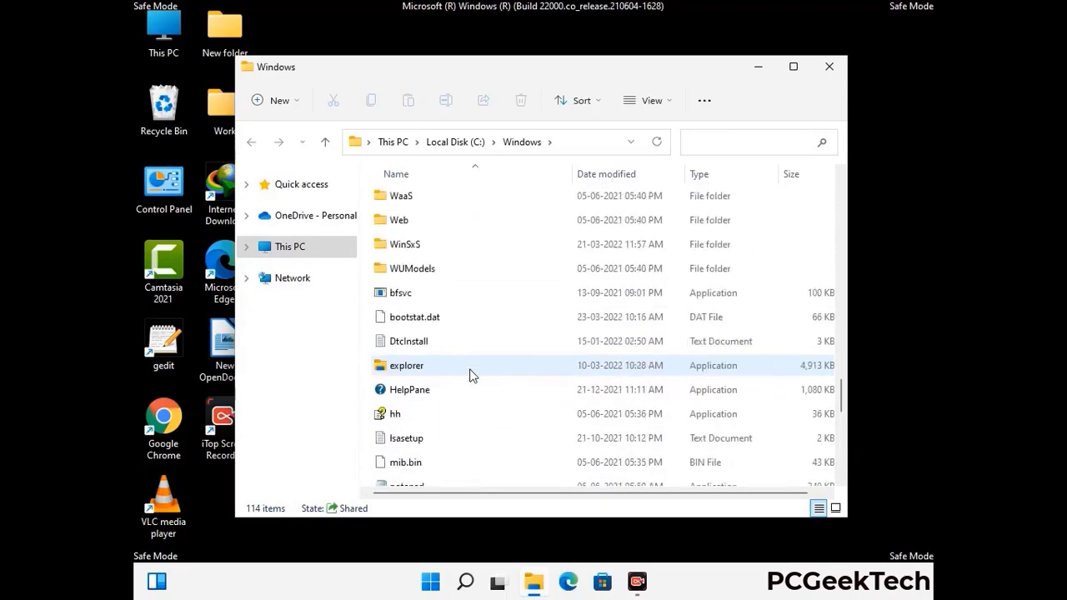
{"action": "scroll", "coordinate": [469, 377], "scroll_direction": "up", "scroll_amount": 4}
{"action": "scroll", "coordinate": [470, 377], "scroll_direction": "up", "scroll_amount": 3}
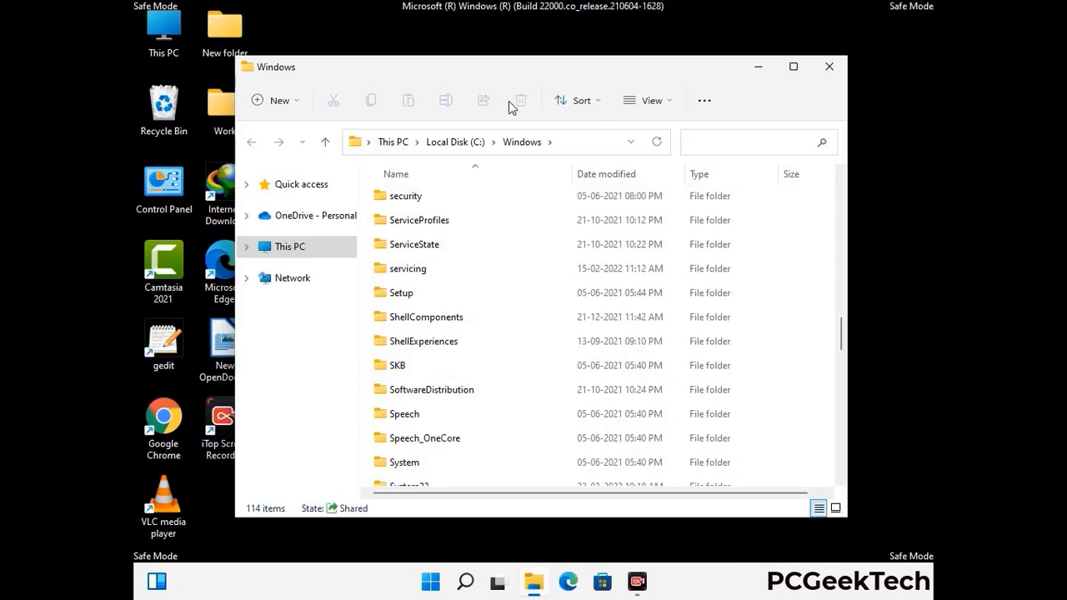
{"action": "left_click", "coordinate": [833, 66]}
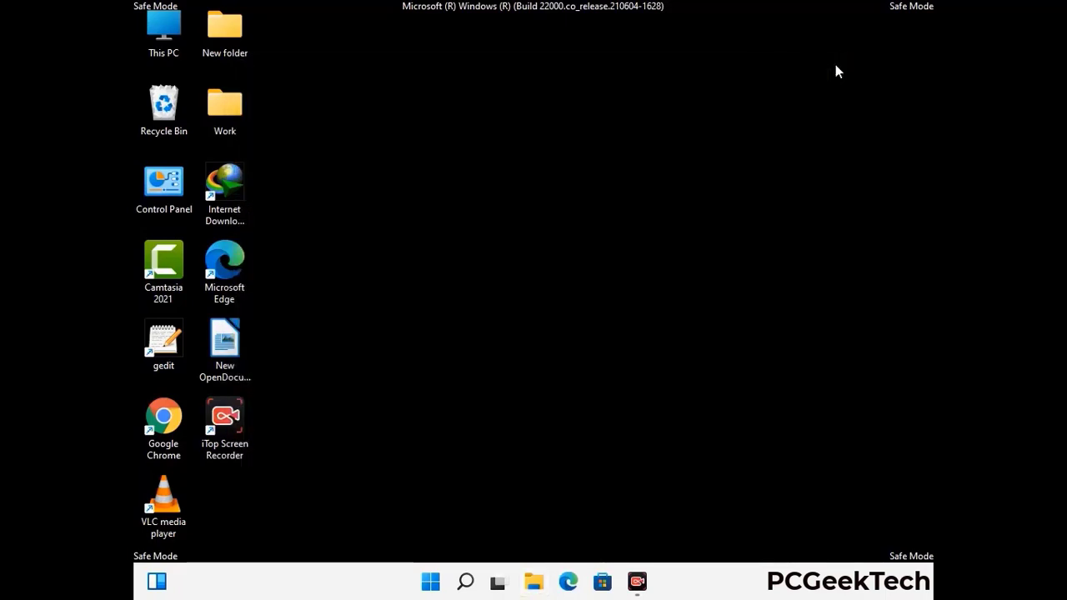
Open the user's Temp folder by running %temp% from the Run box.
{"action": "key", "text": "super+r"}
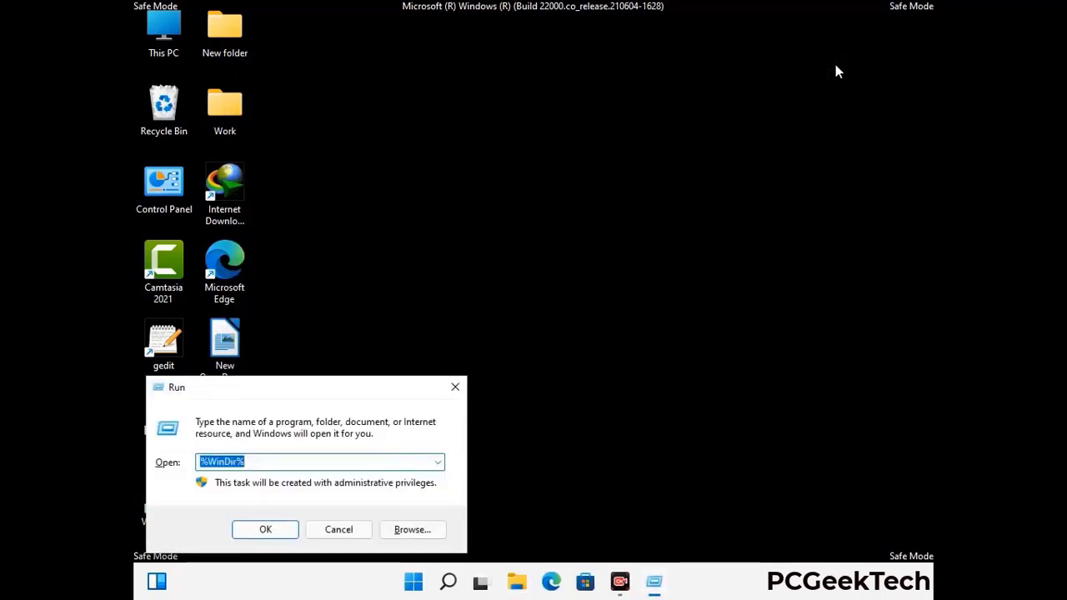
{"action": "left_click_drag", "start_coordinate": [352, 393], "coordinate": [606, 143]}
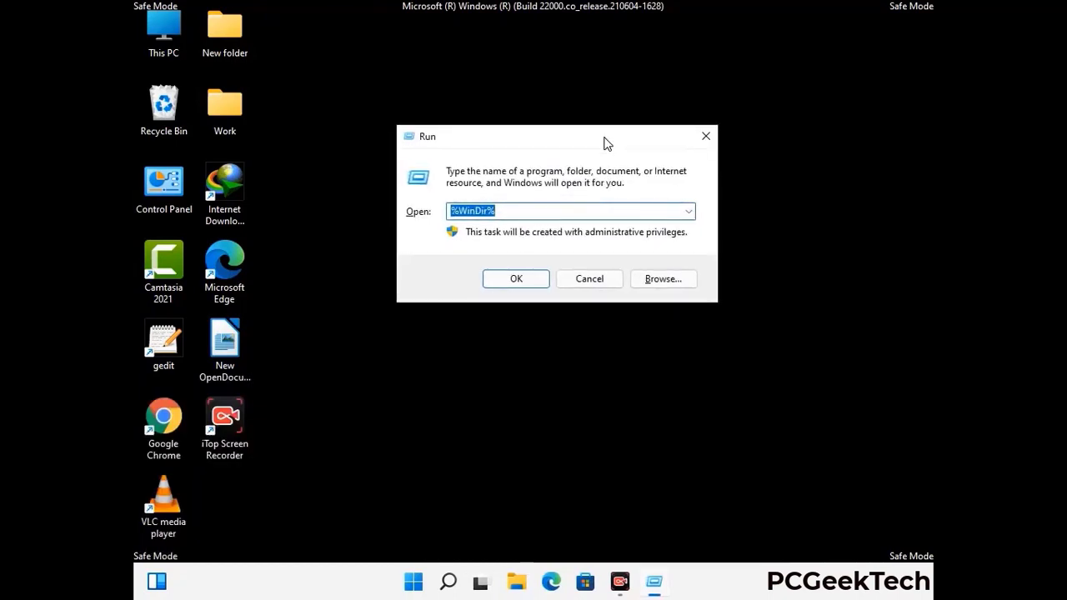
{"action": "type", "text": "%temp"}
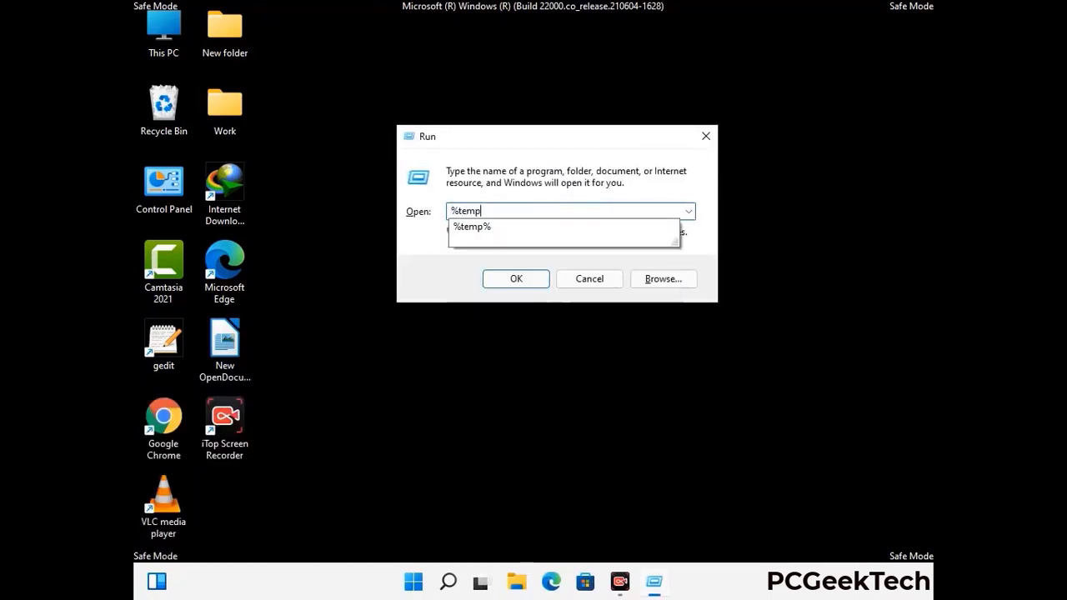
{"action": "type", "text": "%"}
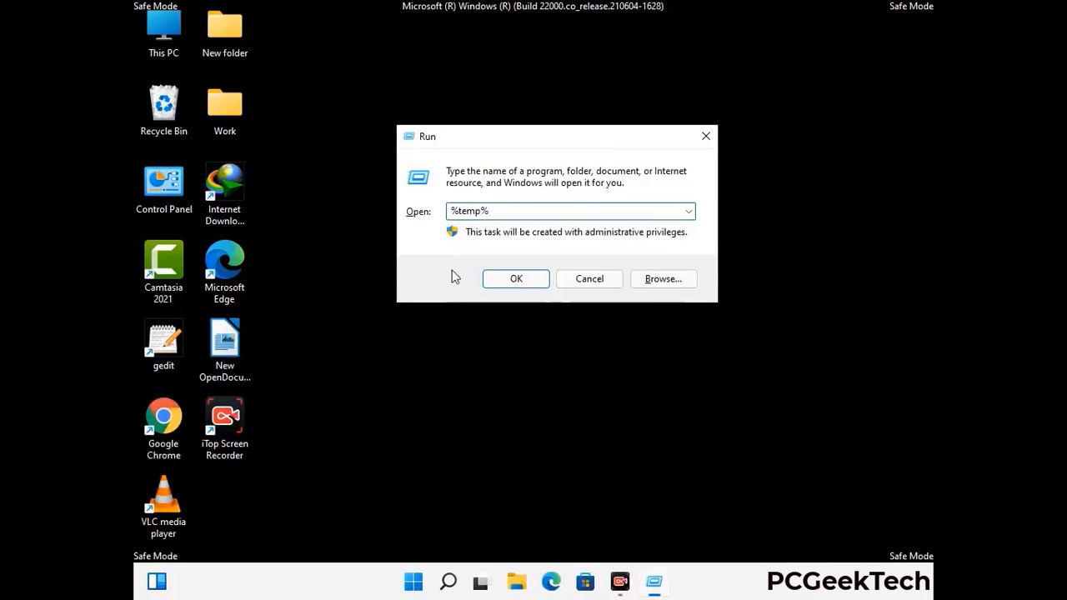
{"action": "left_click", "coordinate": [534, 277]}
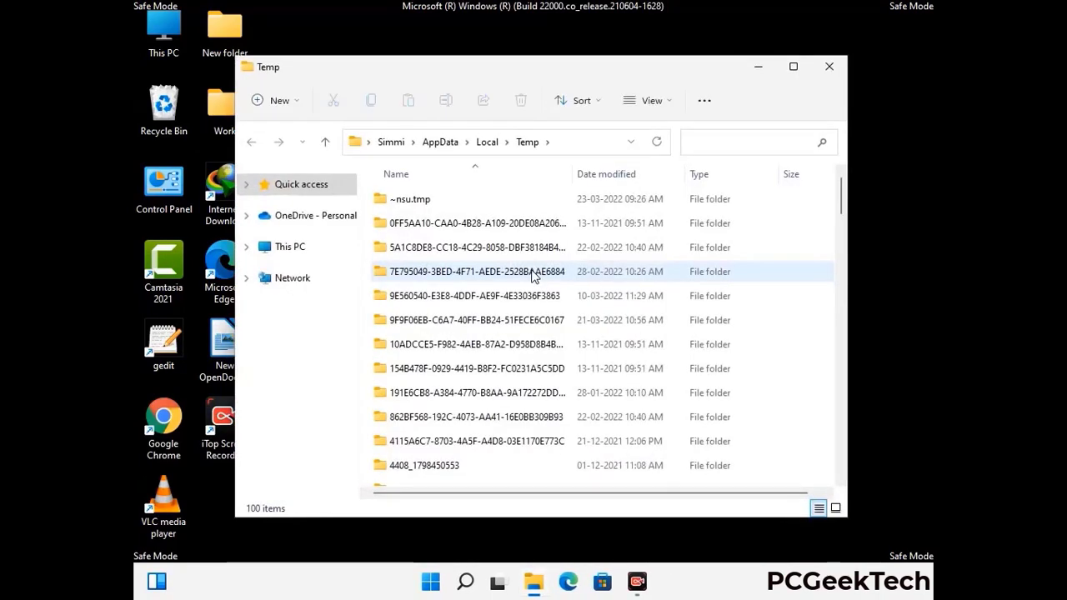
Delete all 100 items in Temp and close the window.
{"action": "left_click", "coordinate": [483, 320]}
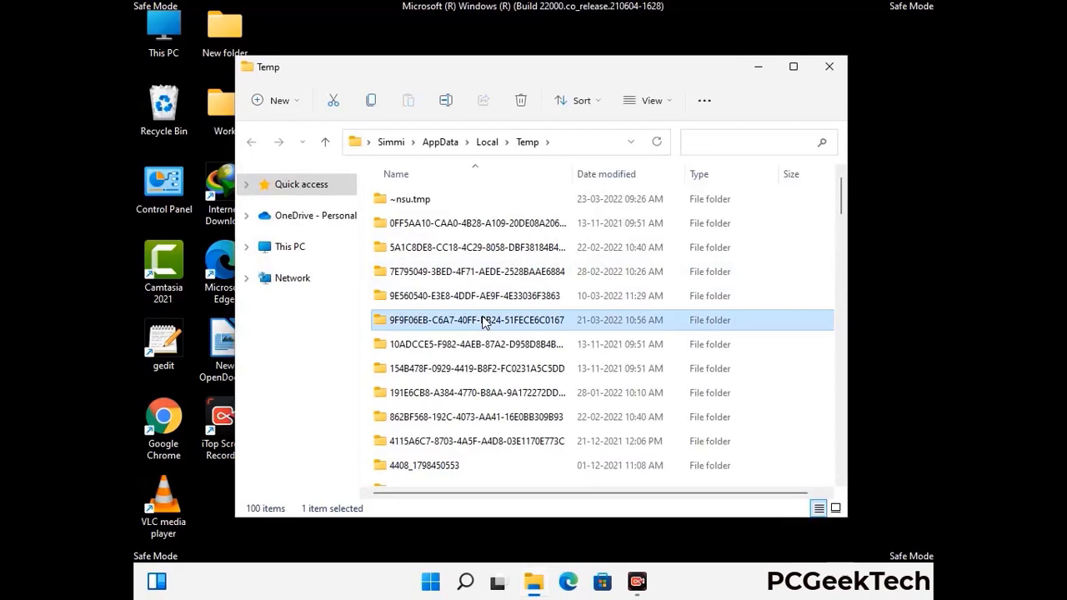
{"action": "key", "text": "ctrl+a"}
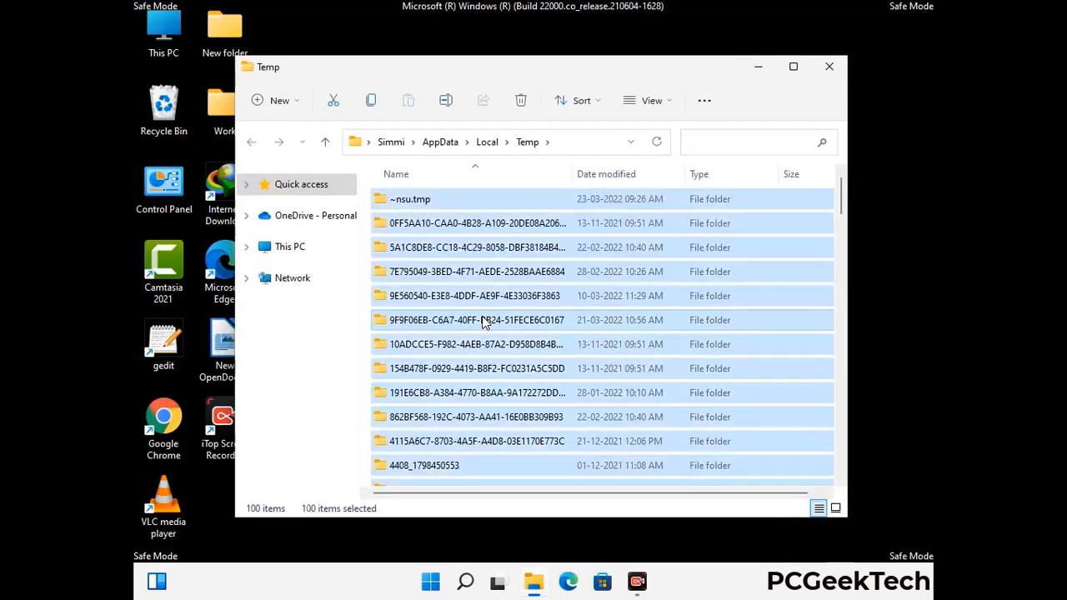
{"action": "left_click", "coordinate": [522, 101]}
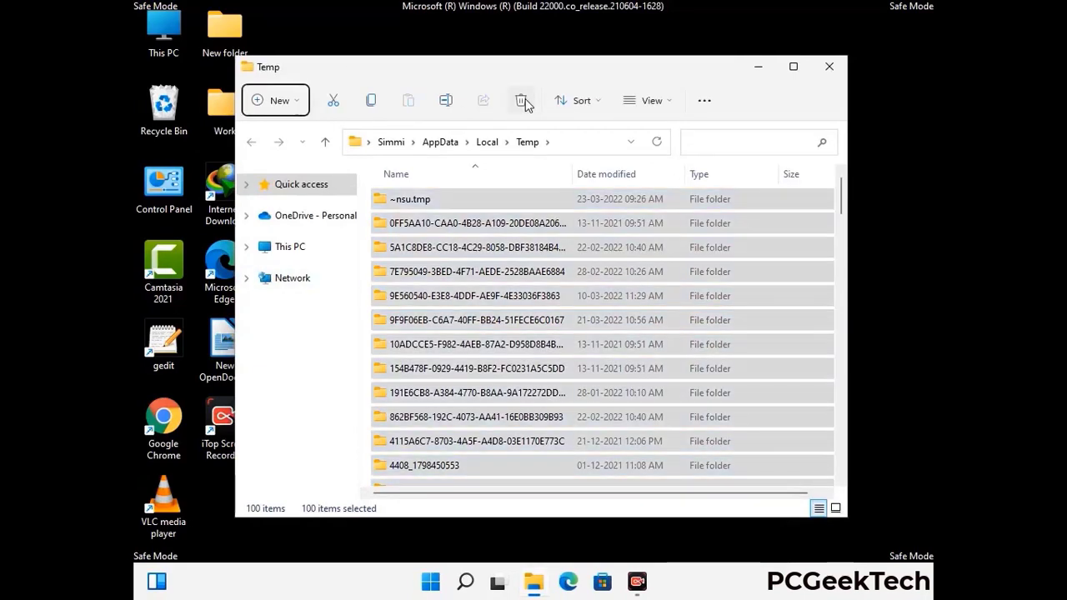
{"action": "left_click", "coordinate": [830, 67]}
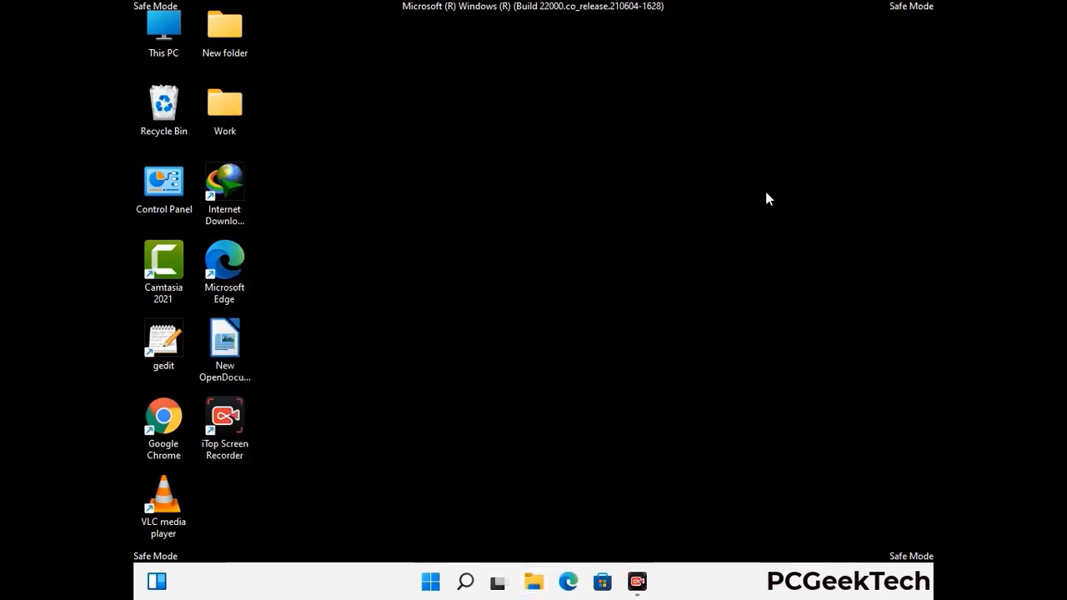
Open C:\Windows\Temp with 'temp', delete all six items, and close the window.
{"action": "key", "text": "super+r"}
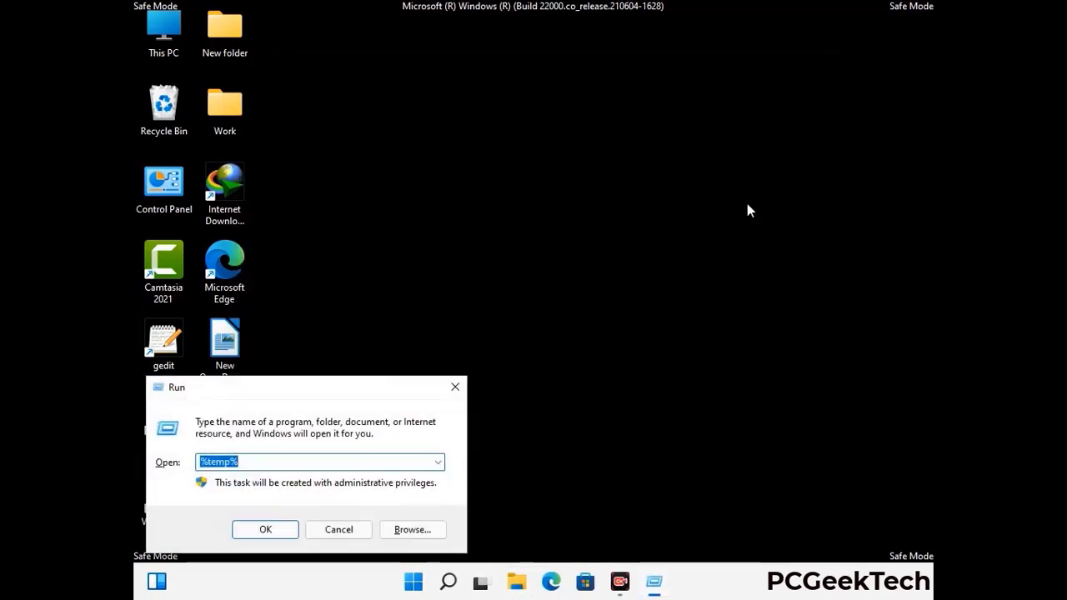
{"action": "left_click_drag", "start_coordinate": [370, 384], "coordinate": [609, 155]}
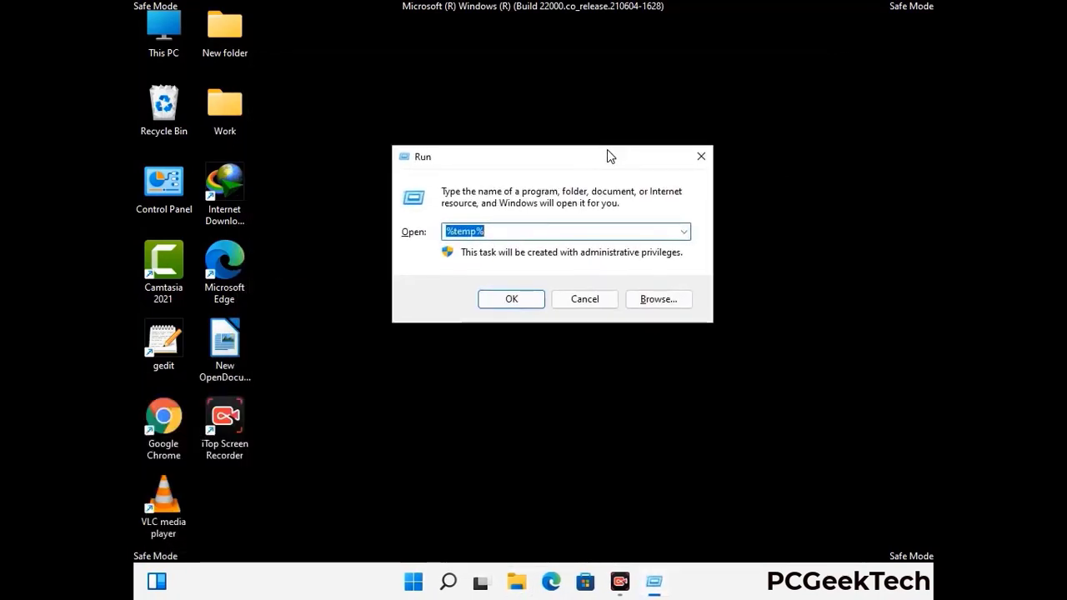
{"action": "type", "text": "temp"}
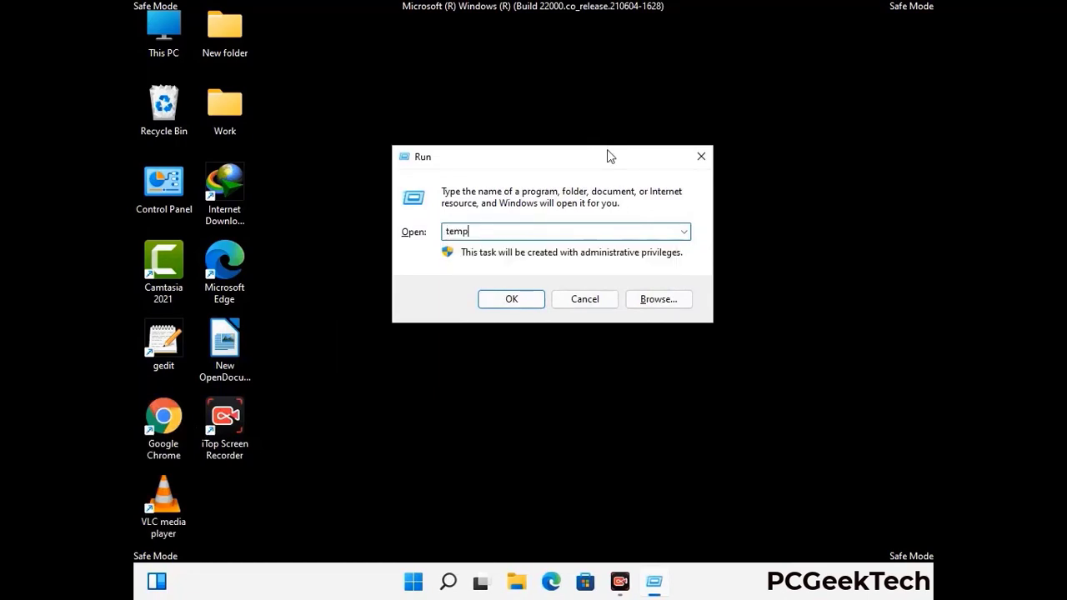
{"action": "key", "text": "Return"}
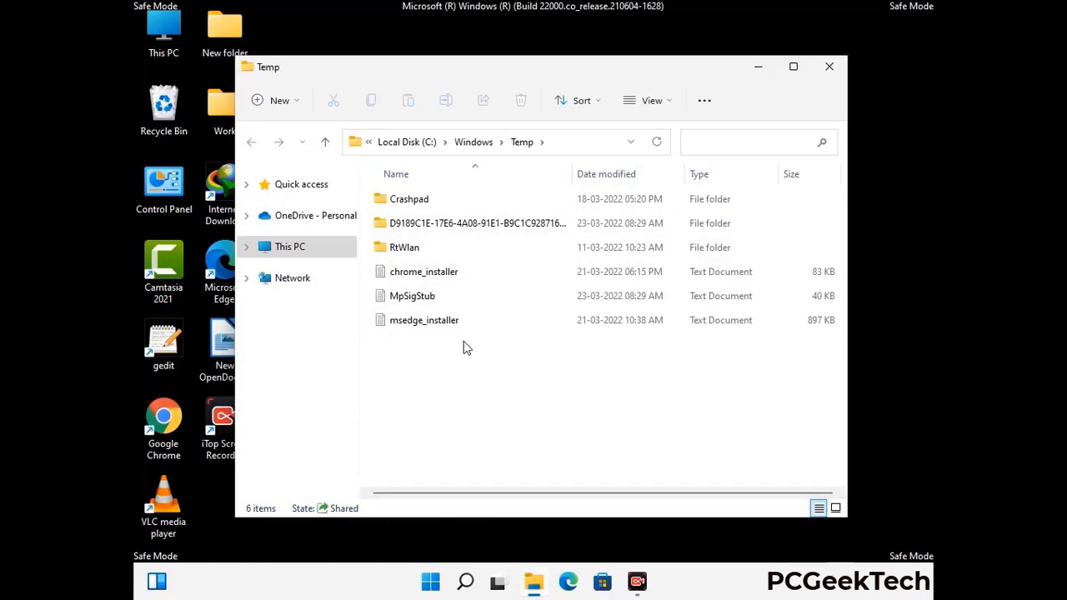
{"action": "key", "text": "ctrl+a"}
{"action": "left_click", "coordinate": [521, 100]}
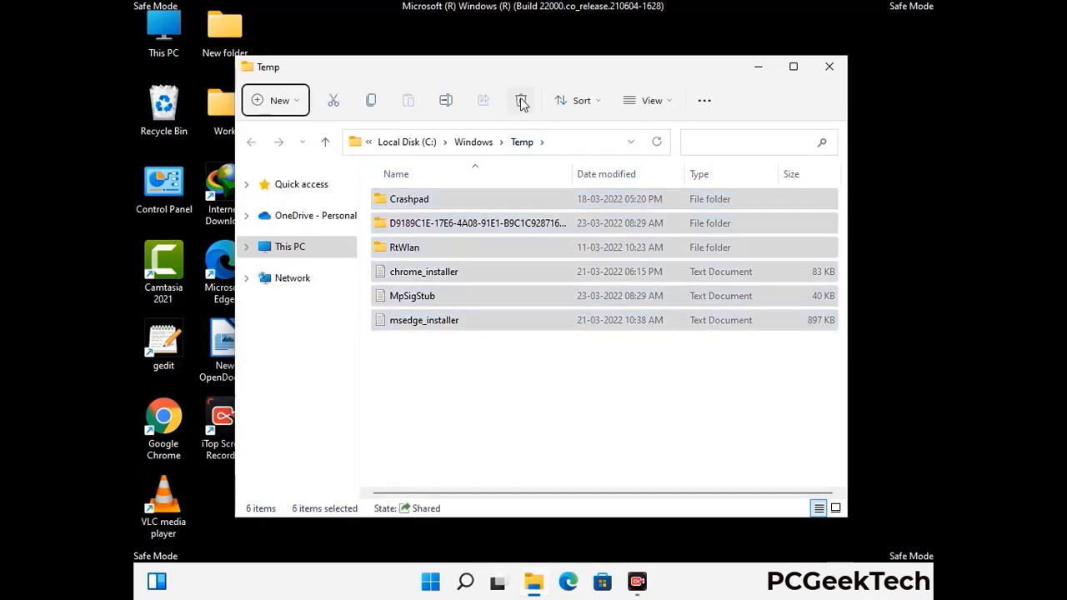
{"action": "left_click", "coordinate": [834, 69]}
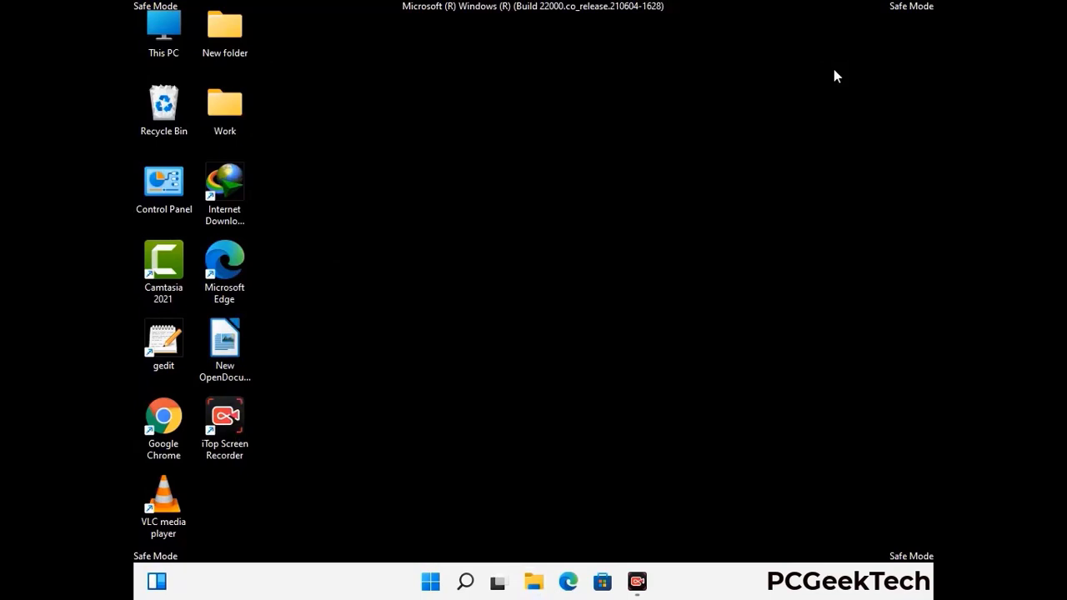
Launch Registry Editor with regedit and expand HKEY_CURRENT_USER > Software.
{"action": "key", "text": "super+r"}
{"action": "left_click_drag", "start_coordinate": [326, 386], "coordinate": [555, 133]}
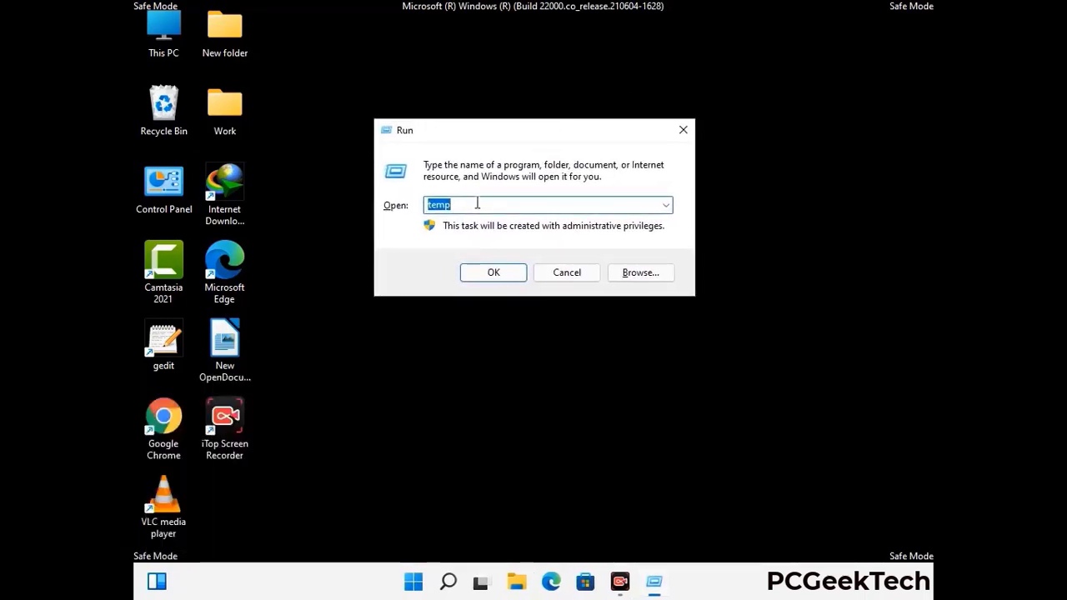
{"action": "type", "text": "regedit"}
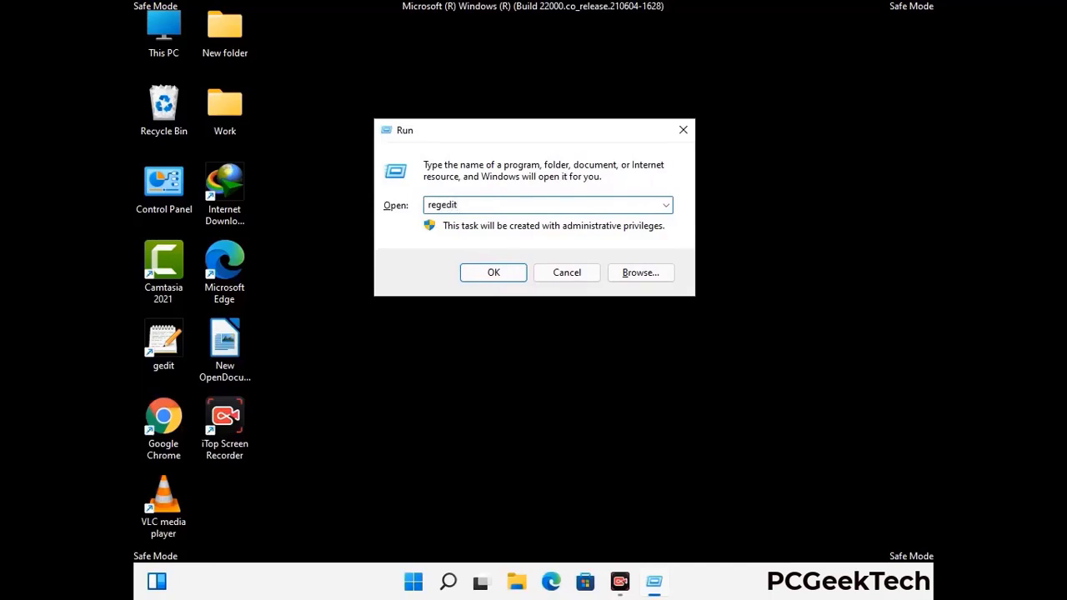
{"action": "key", "text": "Return"}
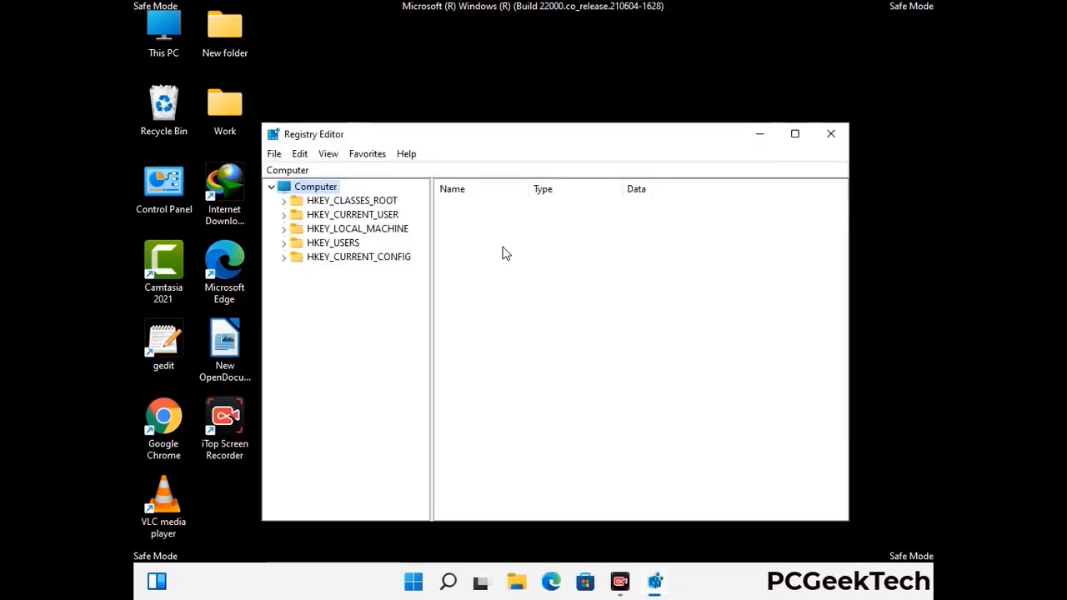
{"action": "left_click", "coordinate": [357, 228]}
{"action": "left_click", "coordinate": [283, 214]}
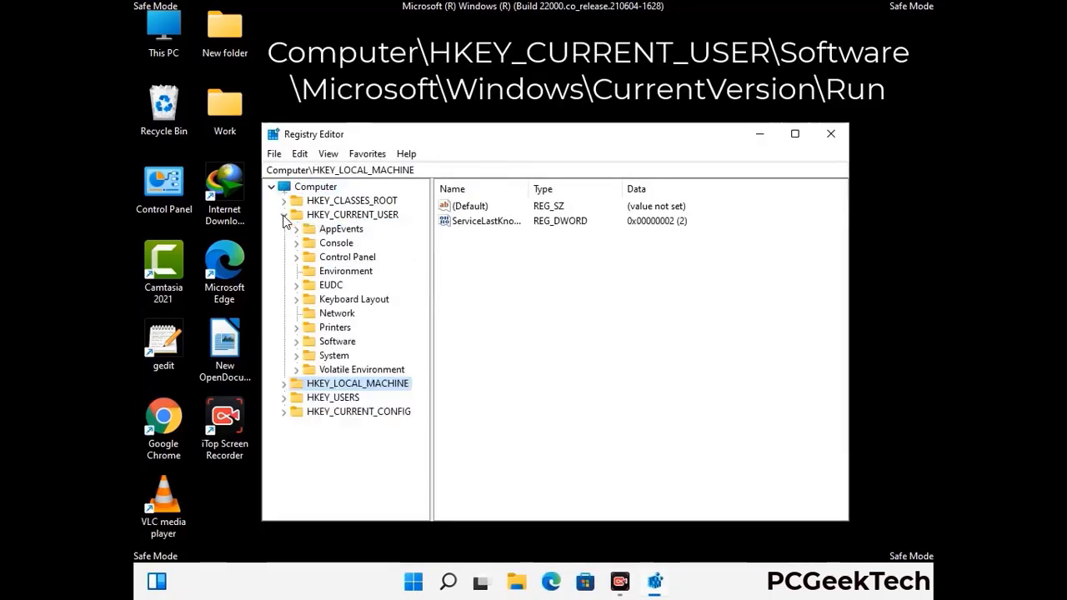
{"action": "left_click", "coordinate": [332, 343]}
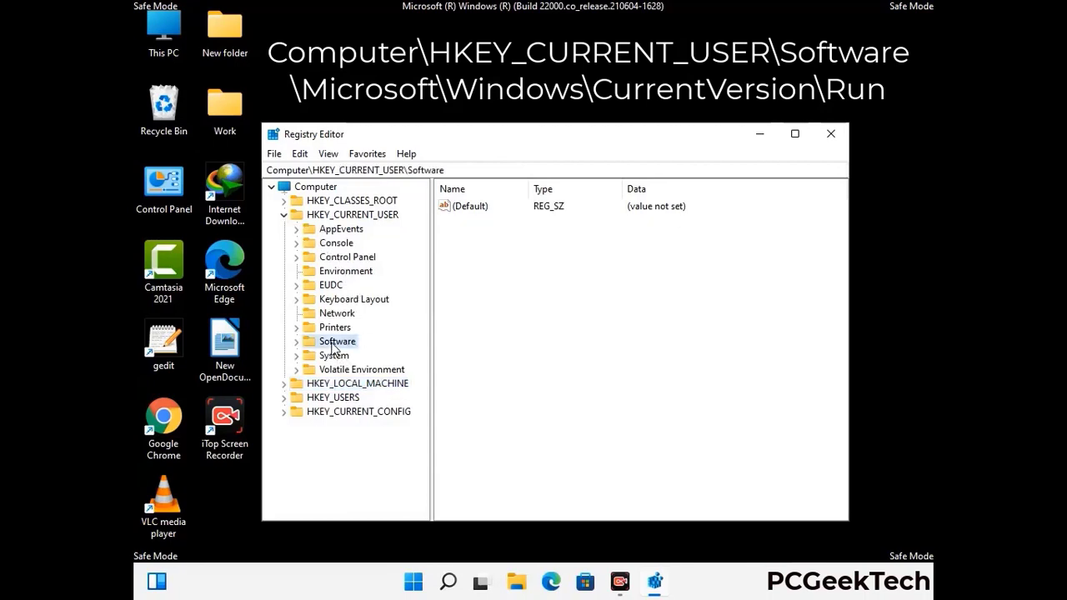
{"action": "left_click", "coordinate": [296, 342]}
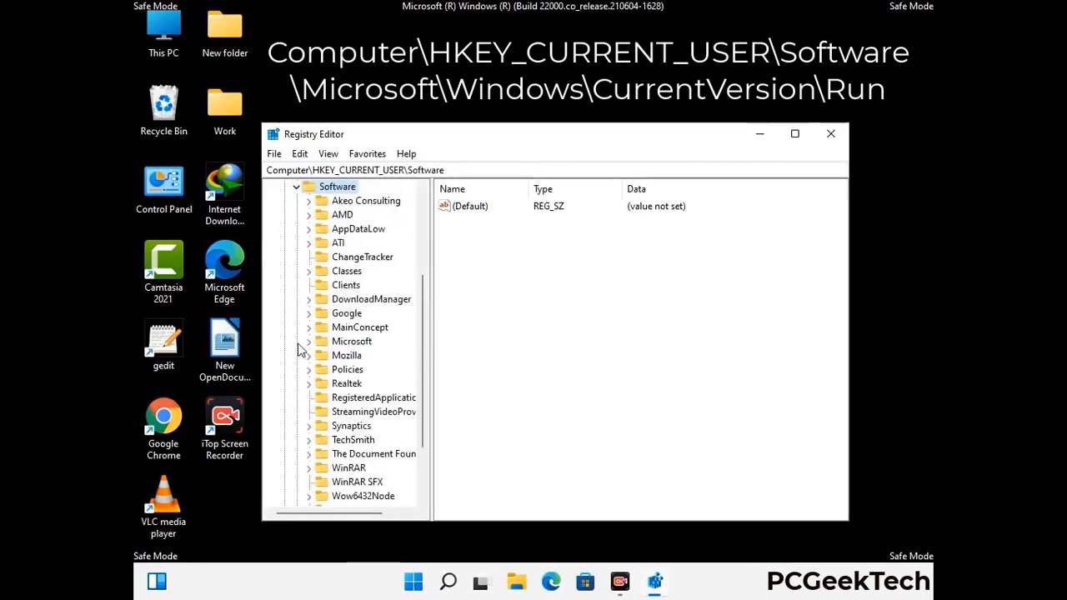
Expand Microsoft > Windows > CurrentVersion to reveal its subkeys, including Run.
{"action": "double_click", "coordinate": [348, 343]}
{"action": "scroll", "coordinate": [385, 364], "scroll_direction": "down", "scroll_amount": 2}
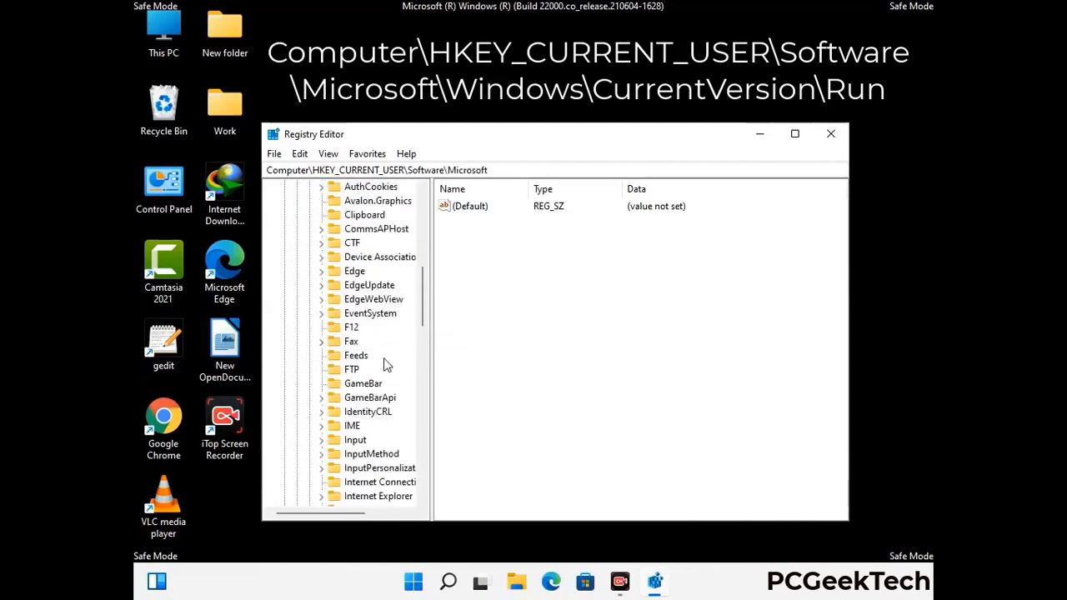
{"action": "scroll", "coordinate": [385, 365], "scroll_direction": "down", "scroll_amount": 2}
{"action": "scroll", "coordinate": [385, 364], "scroll_direction": "down", "scroll_amount": 1}
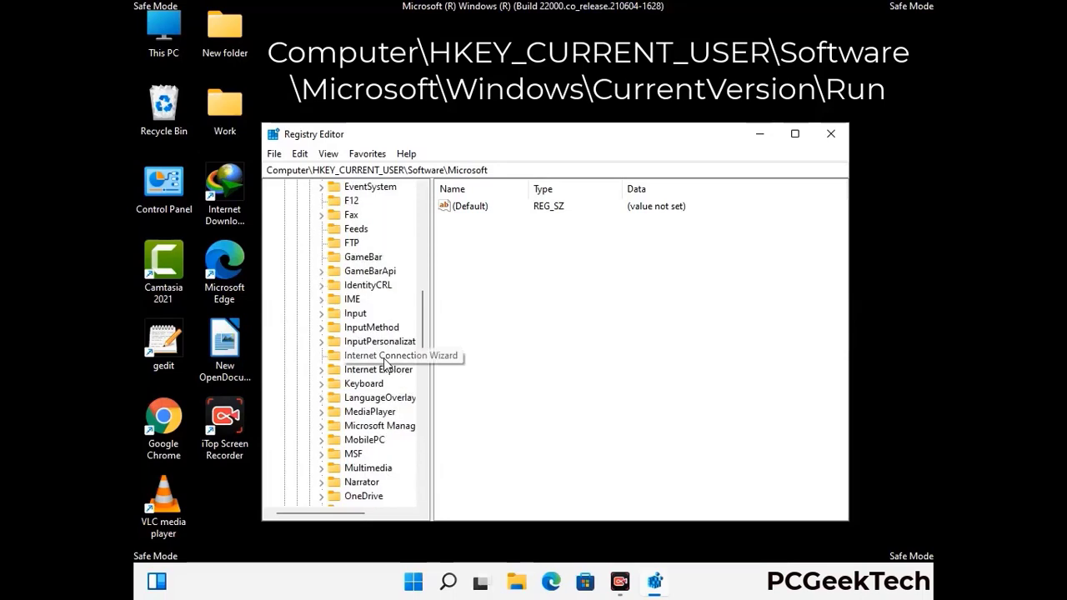
{"action": "scroll", "coordinate": [385, 364], "scroll_direction": "down", "scroll_amount": 2}
{"action": "scroll", "coordinate": [385, 364], "scroll_direction": "down", "scroll_amount": 7}
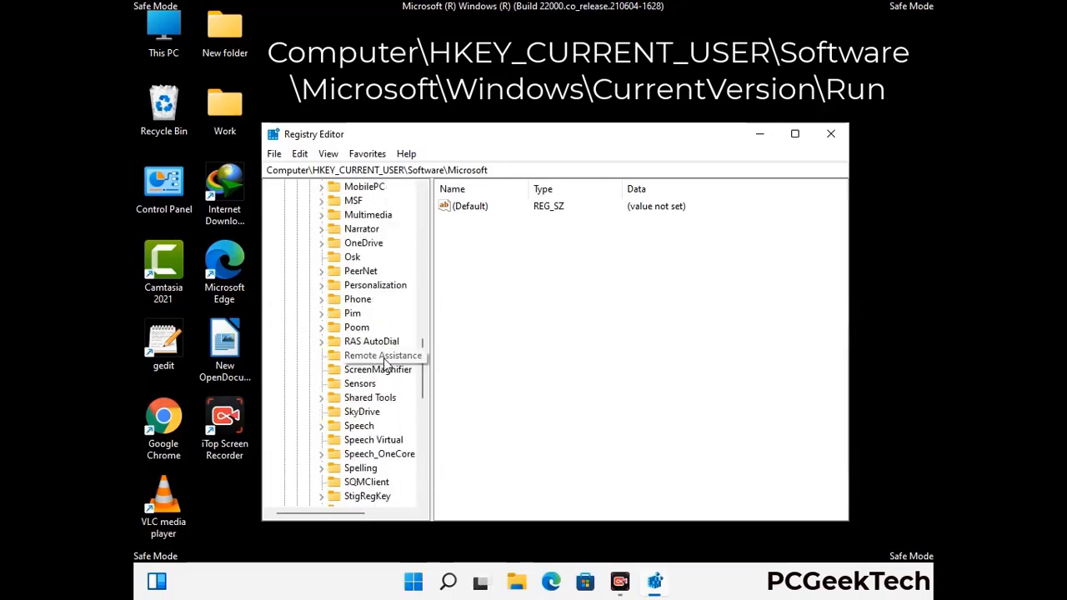
{"action": "scroll", "coordinate": [385, 365], "scroll_direction": "down", "scroll_amount": 2}
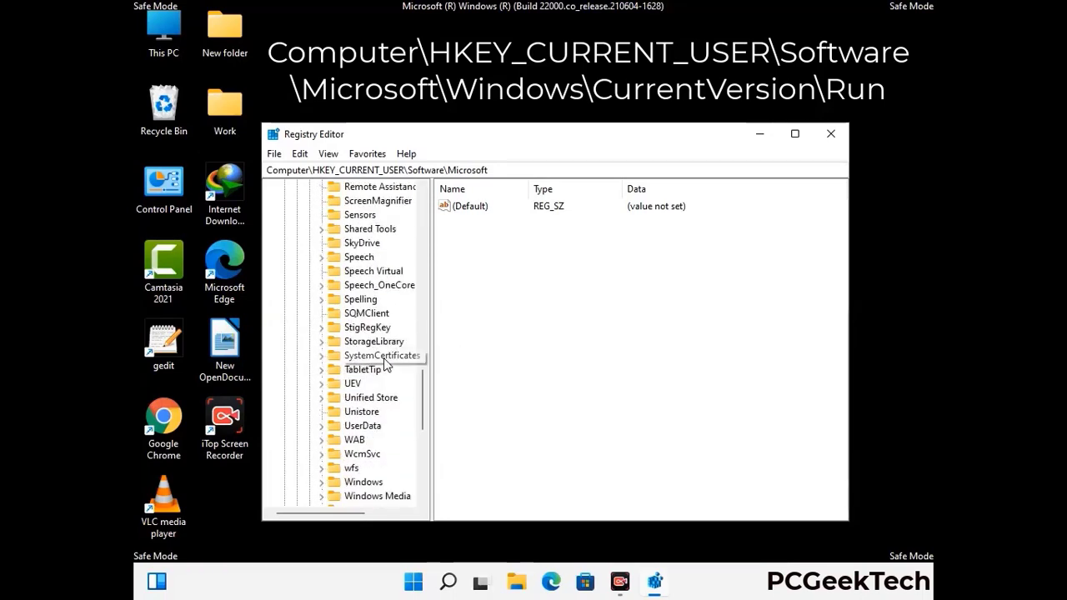
{"action": "scroll", "coordinate": [385, 364], "scroll_direction": "down", "scroll_amount": 1}
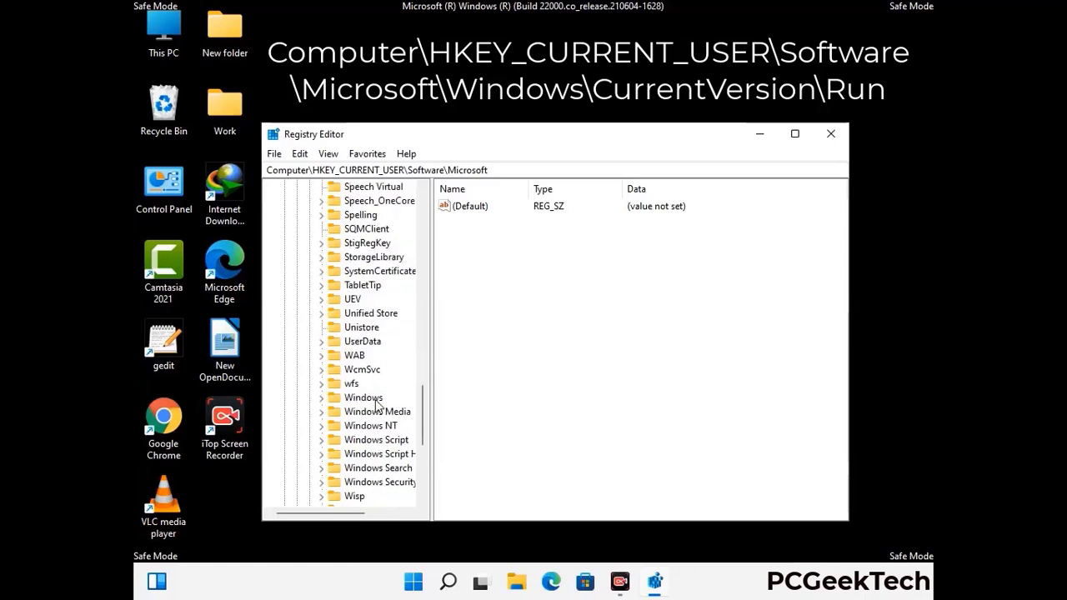
{"action": "double_click", "coordinate": [386, 393]}
{"action": "double_click", "coordinate": [386, 384]}
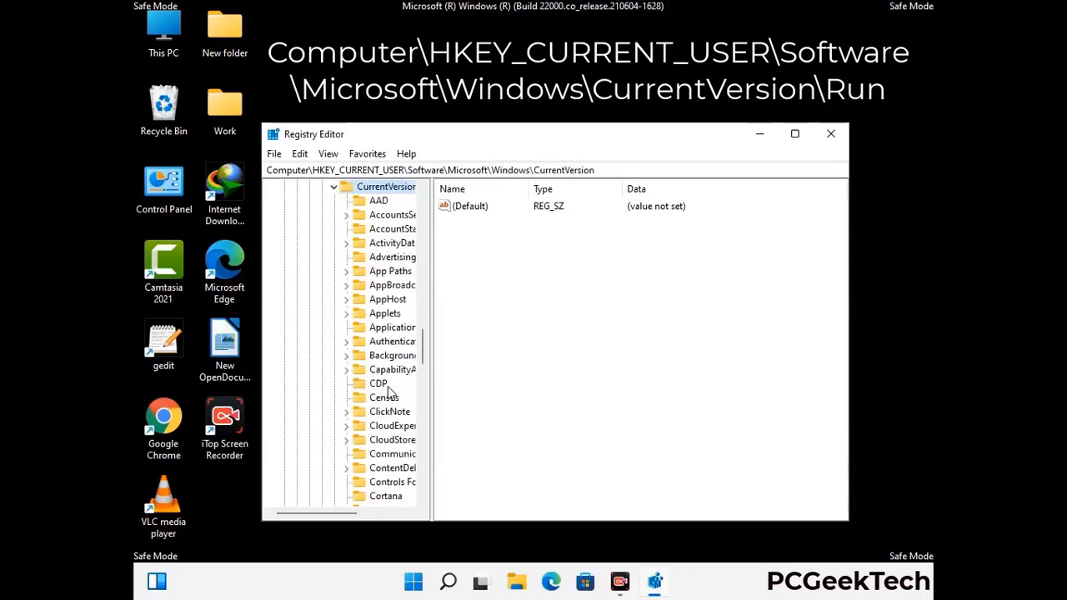
{"action": "scroll", "coordinate": [382, 365], "scroll_direction": "down", "scroll_amount": 6}
{"action": "scroll", "coordinate": [381, 364], "scroll_direction": "down", "scroll_amount": 3}
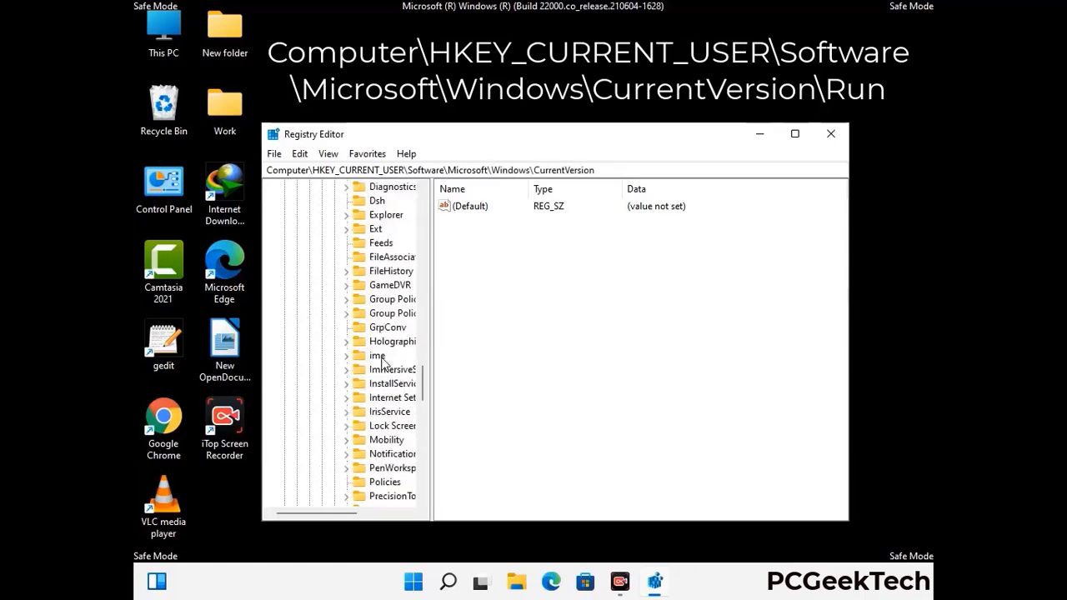
{"action": "scroll", "coordinate": [382, 364], "scroll_direction": "down", "scroll_amount": 4}
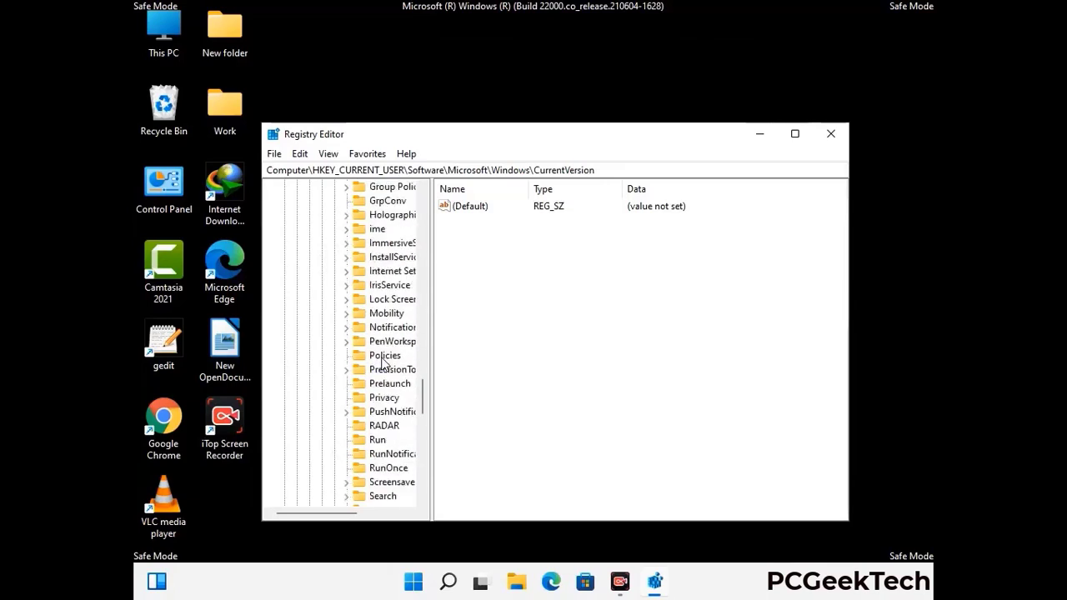
Delete the ScreenRec value from the Run key, leaving IDMan, the Edge entry and OneDrive.
{"action": "left_click", "coordinate": [378, 398]}
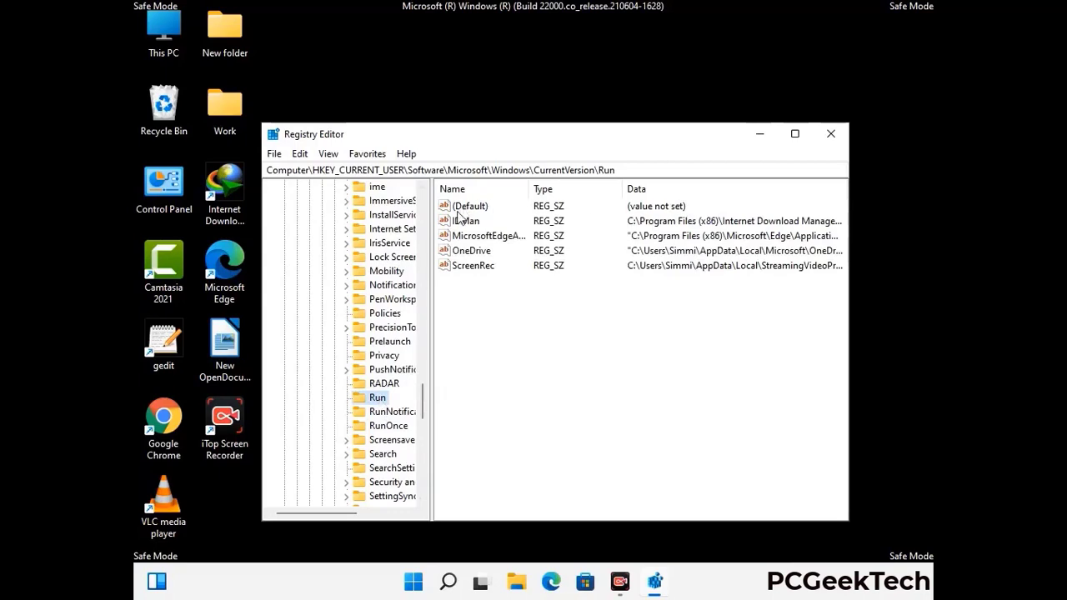
{"action": "left_click", "coordinate": [472, 267]}
{"action": "left_click", "coordinate": [542, 271]}
{"action": "left_click", "coordinate": [481, 268]}
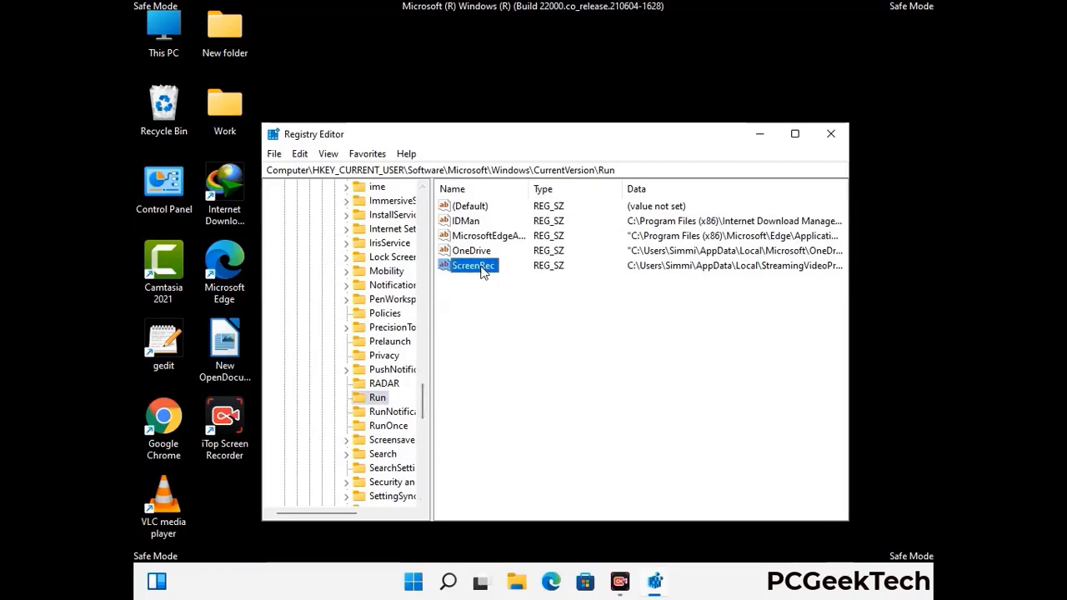
{"action": "right_click", "coordinate": [482, 272]}
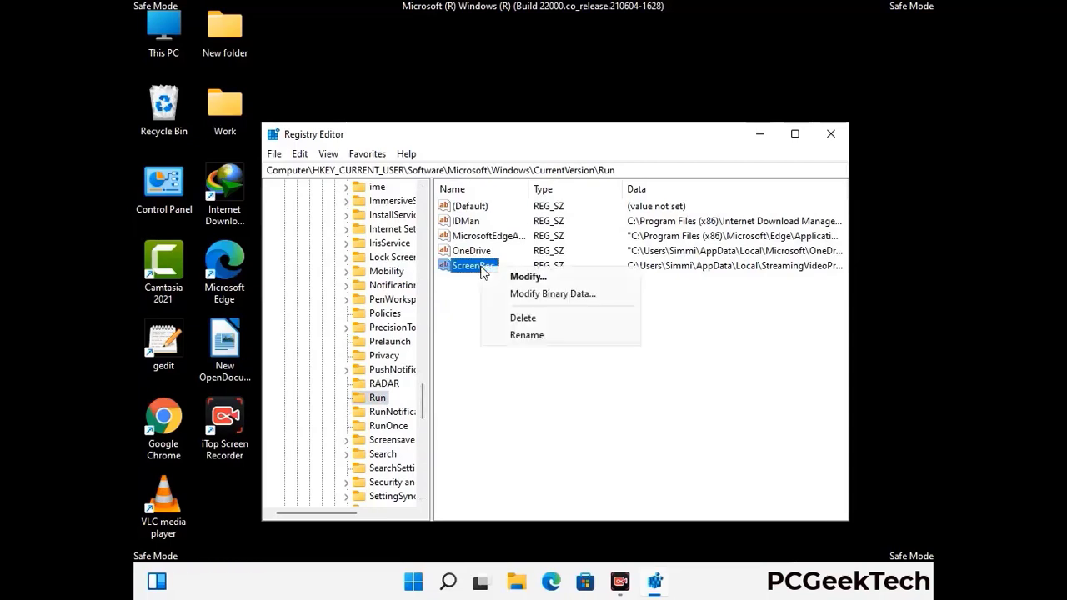
{"action": "left_click", "coordinate": [511, 315]}
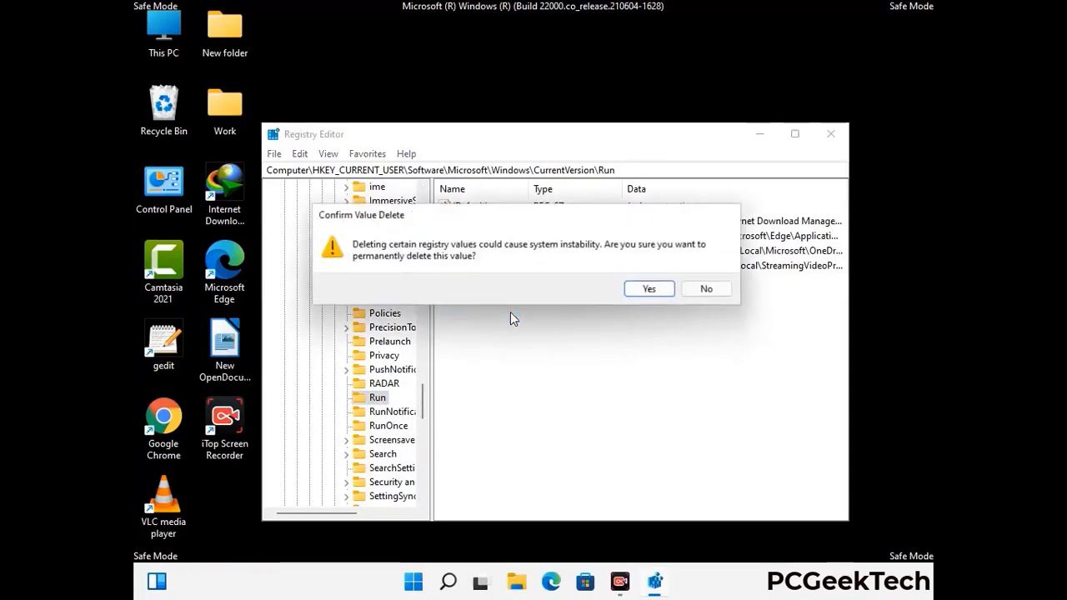
{"action": "left_click", "coordinate": [651, 290]}
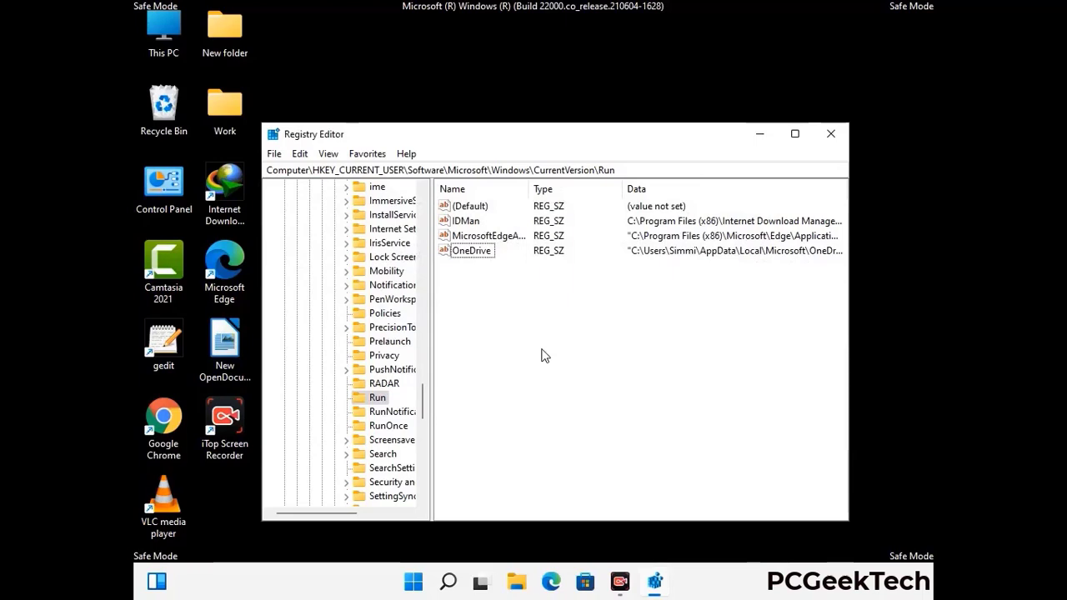
Search the registry for 'Virus Nam', cancel the search, and close Registry Editor.
{"action": "key", "text": "ctrl+f"}
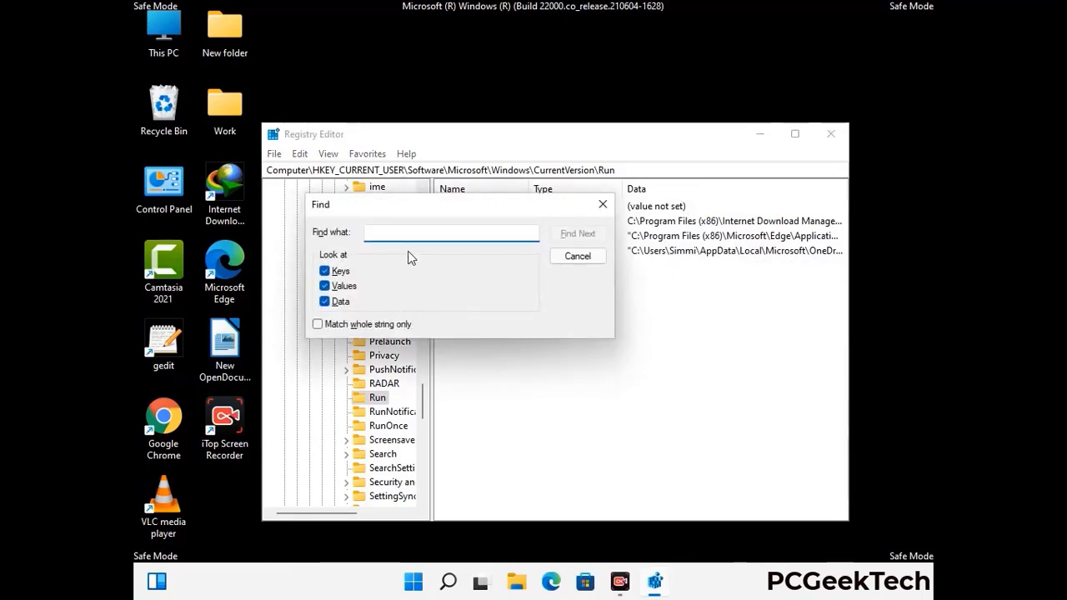
{"action": "type", "text": "Virus Name"}
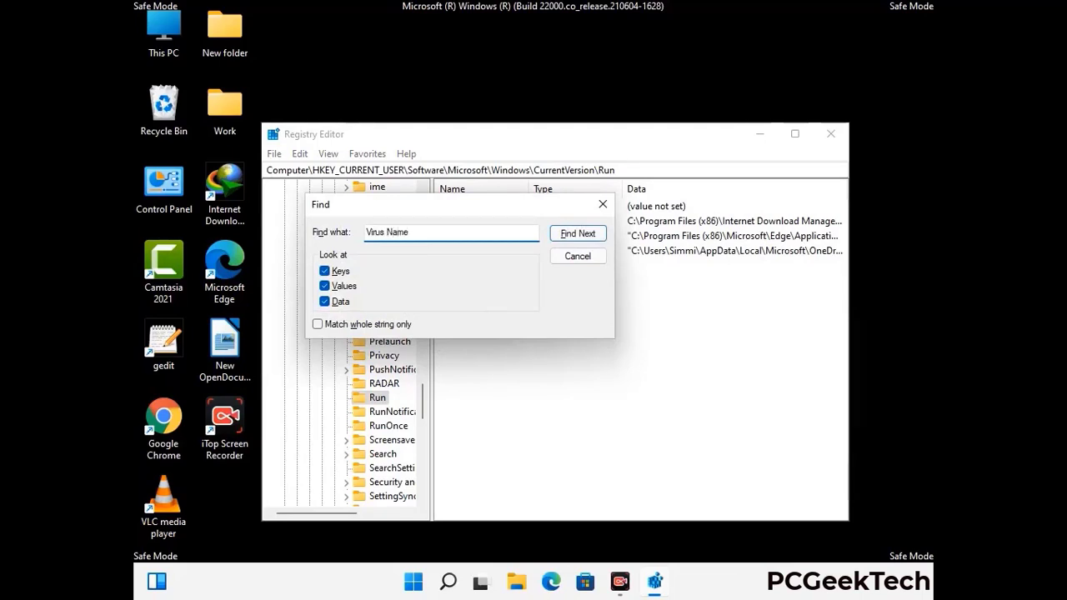
{"action": "left_click", "coordinate": [564, 237]}
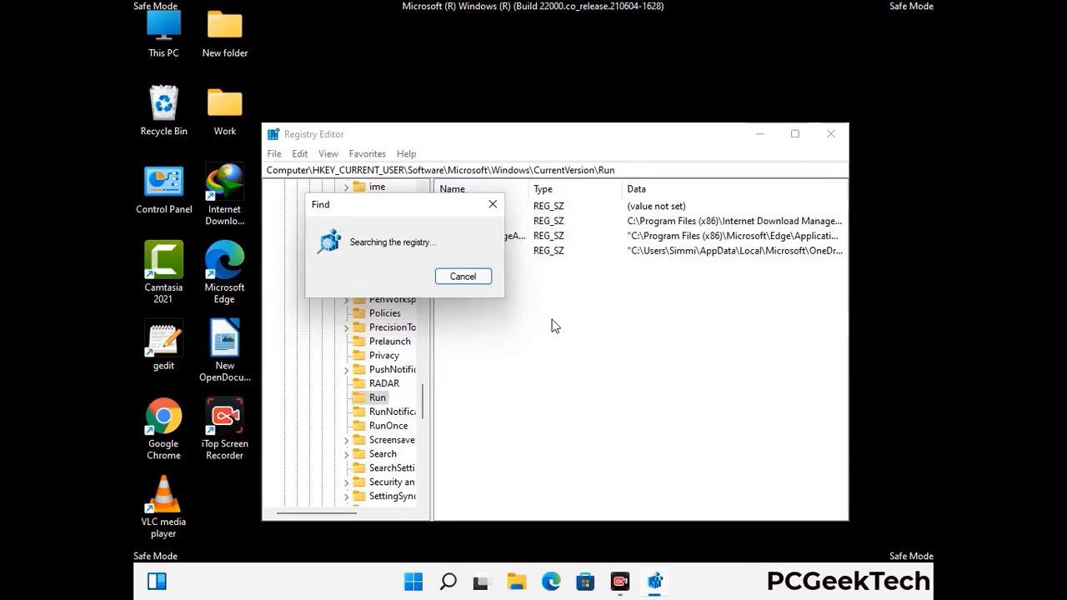
{"action": "left_click", "coordinate": [493, 205]}
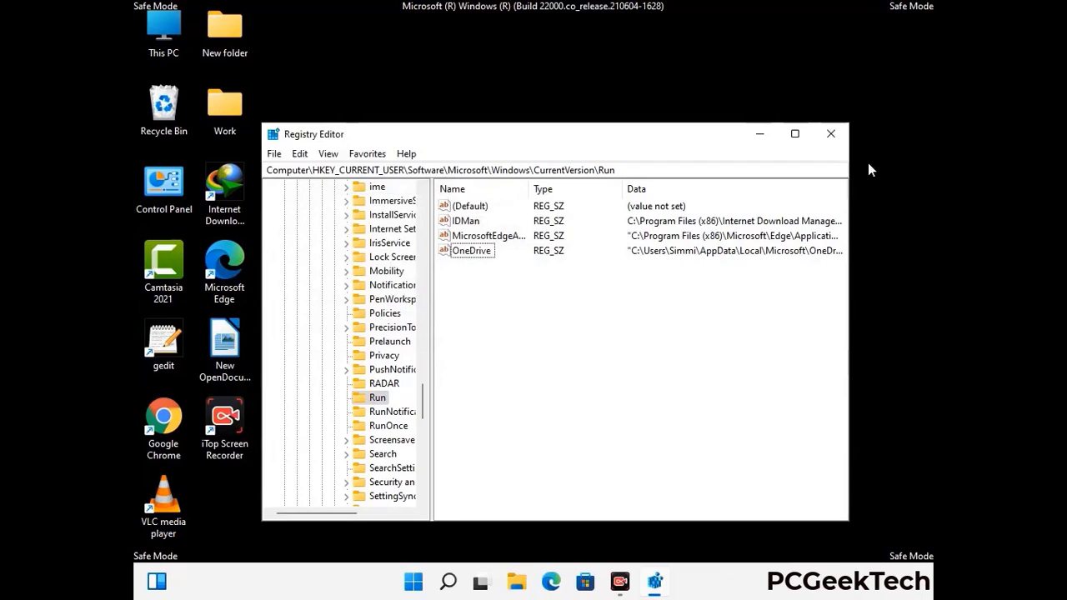
{"action": "left_click", "coordinate": [831, 135]}
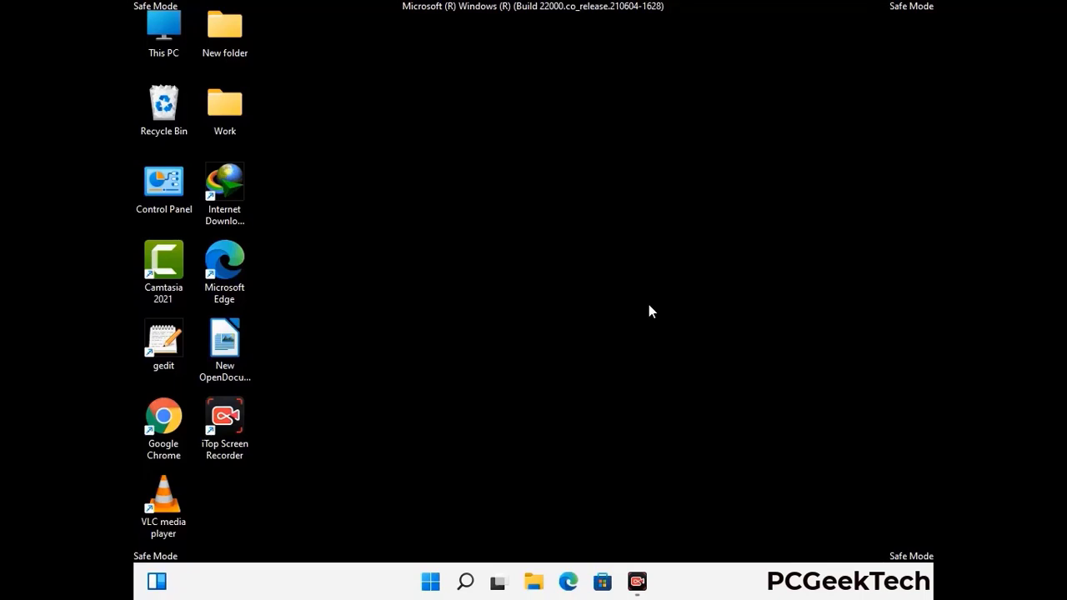
Run msconfig, uncheck Safe boot on the Boot tab, and apply the change.
{"action": "key", "text": "super+r"}
{"action": "left_click_drag", "start_coordinate": [309, 389], "coordinate": [546, 166]}
{"action": "type", "text": "ms"}
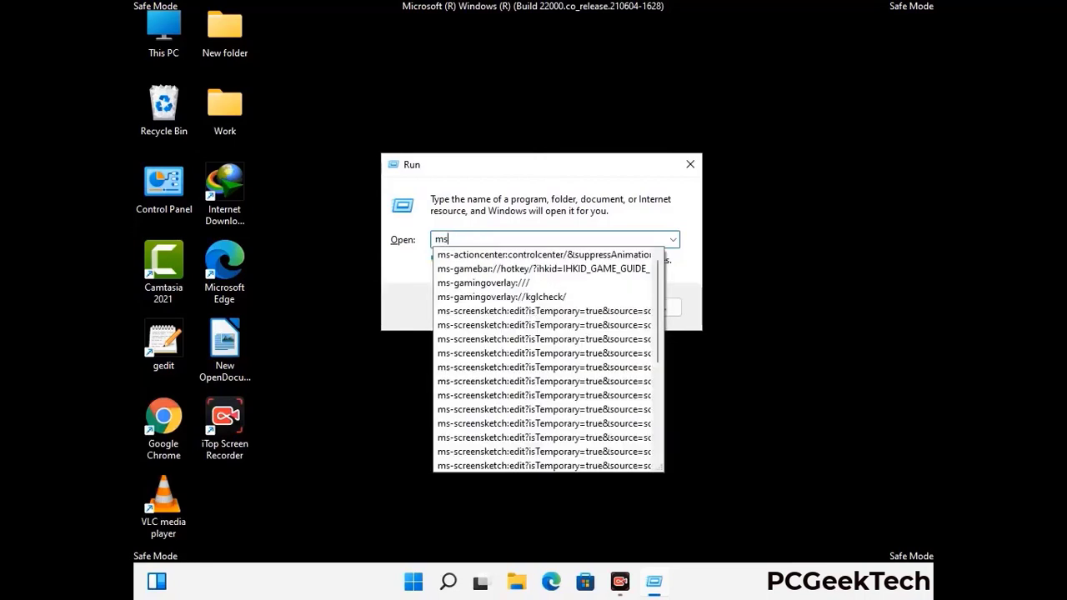
{"action": "type", "text": "config"}
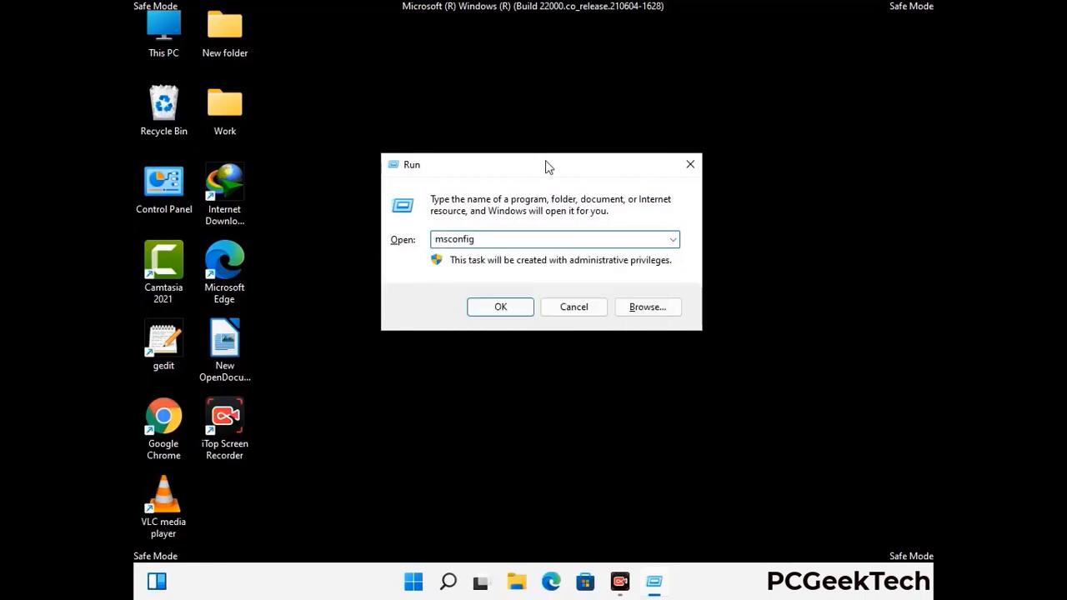
{"action": "left_click", "coordinate": [494, 306]}
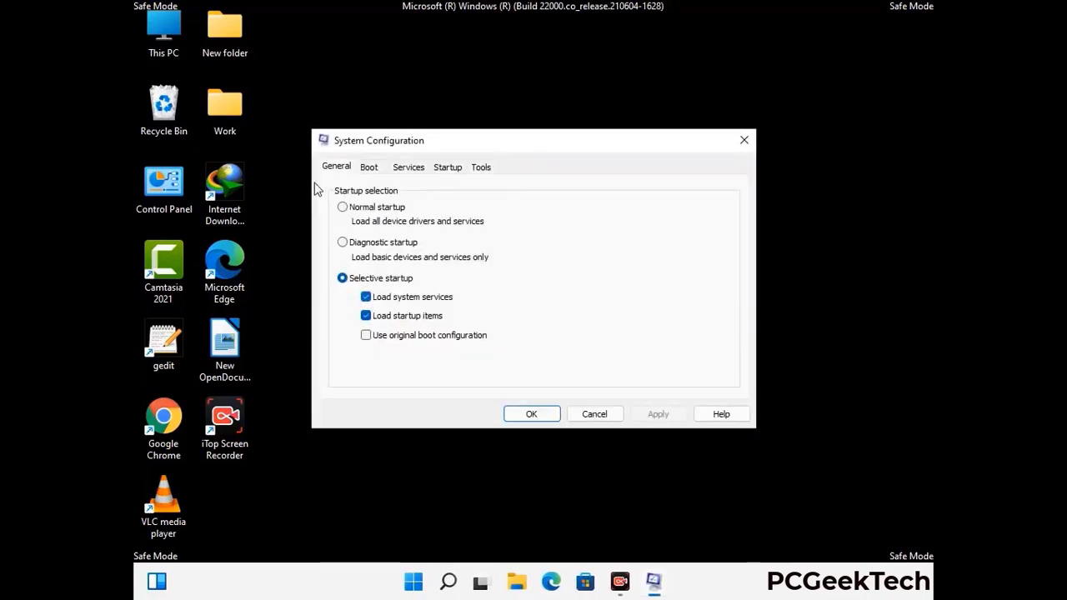
{"action": "left_click", "coordinate": [368, 167]}
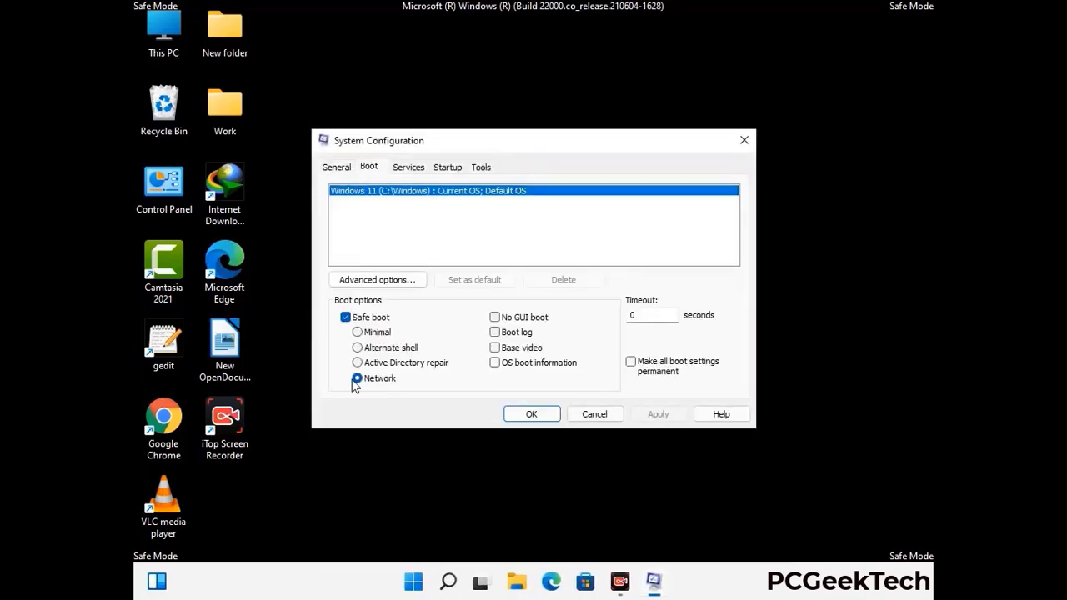
{"action": "left_click", "coordinate": [345, 318]}
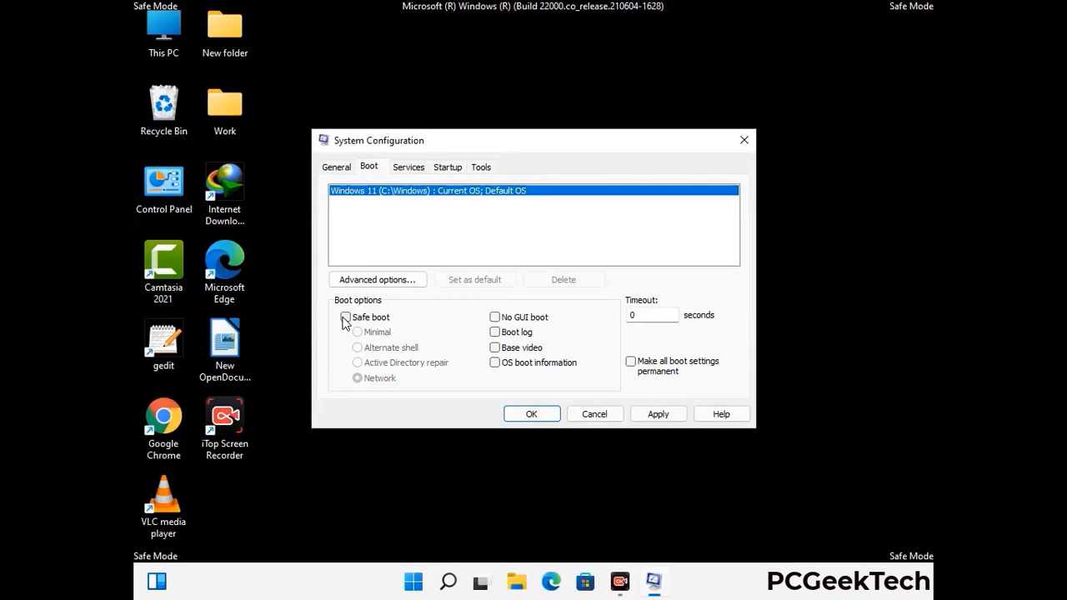
{"action": "left_click", "coordinate": [656, 416]}
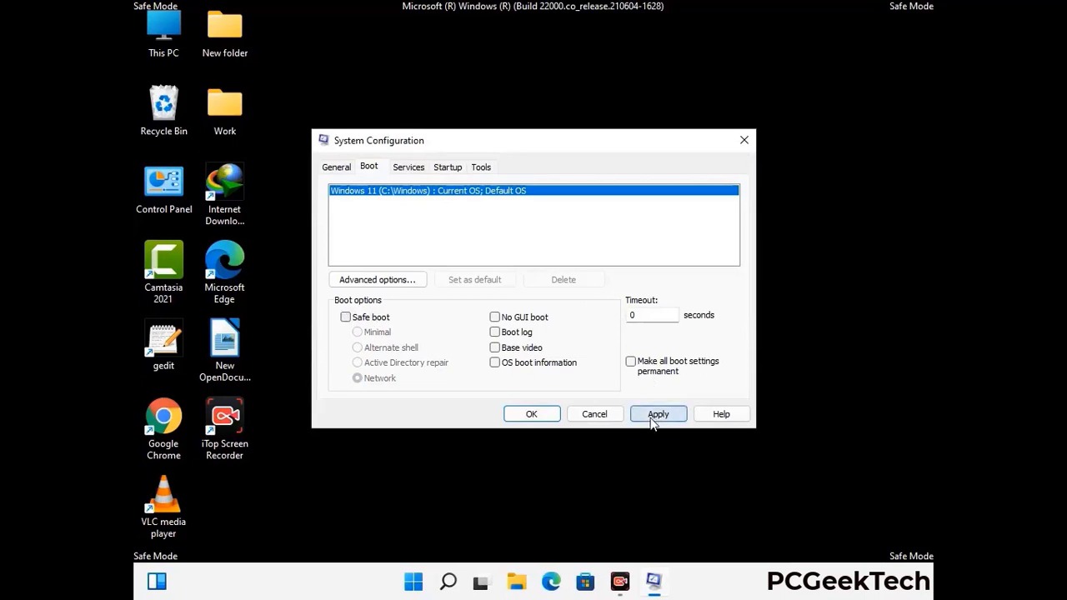